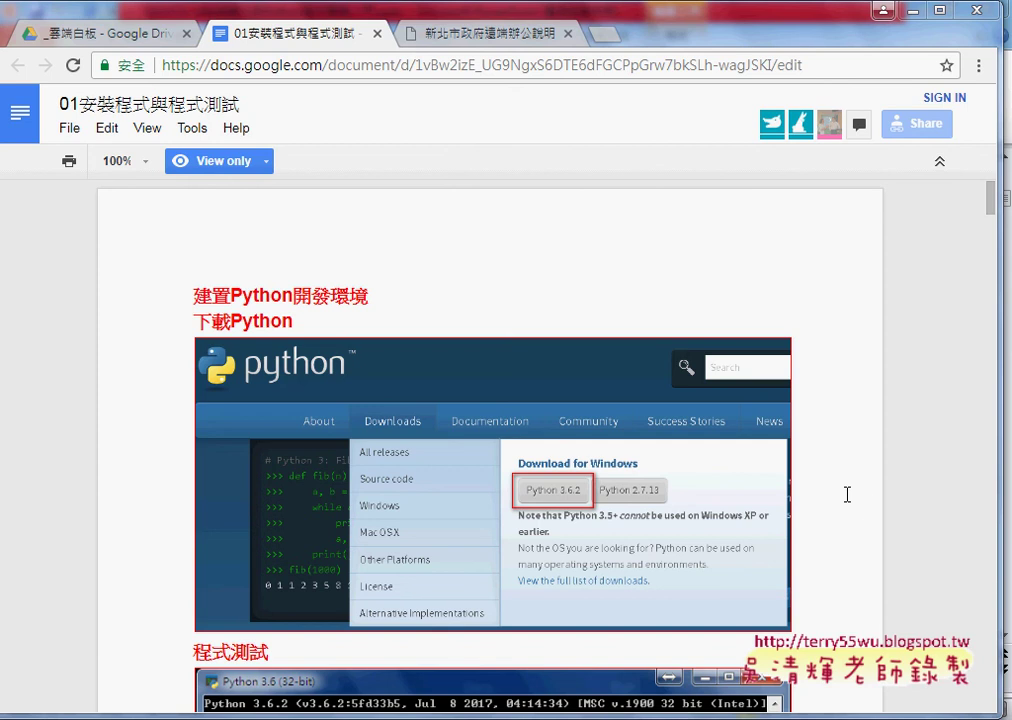
- Copy 'Python' from the guide's download heading and search Google for it in a new tab
{"action": "scroll", "coordinate": [871, 508], "scroll_direction": "down", "scroll_amount": 1}
{"action": "double_click", "coordinate": [256, 222]}
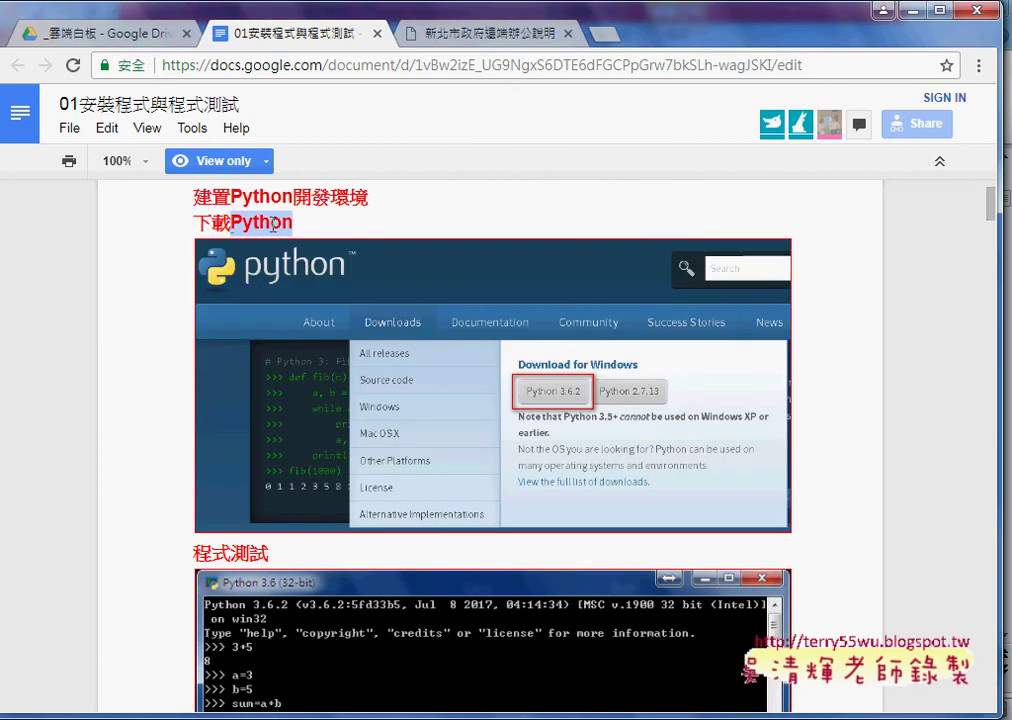
{"action": "left_click", "coordinate": [604, 34]}
{"action": "right_click", "coordinate": [483, 70]}
{"action": "left_click", "coordinate": [542, 192]}
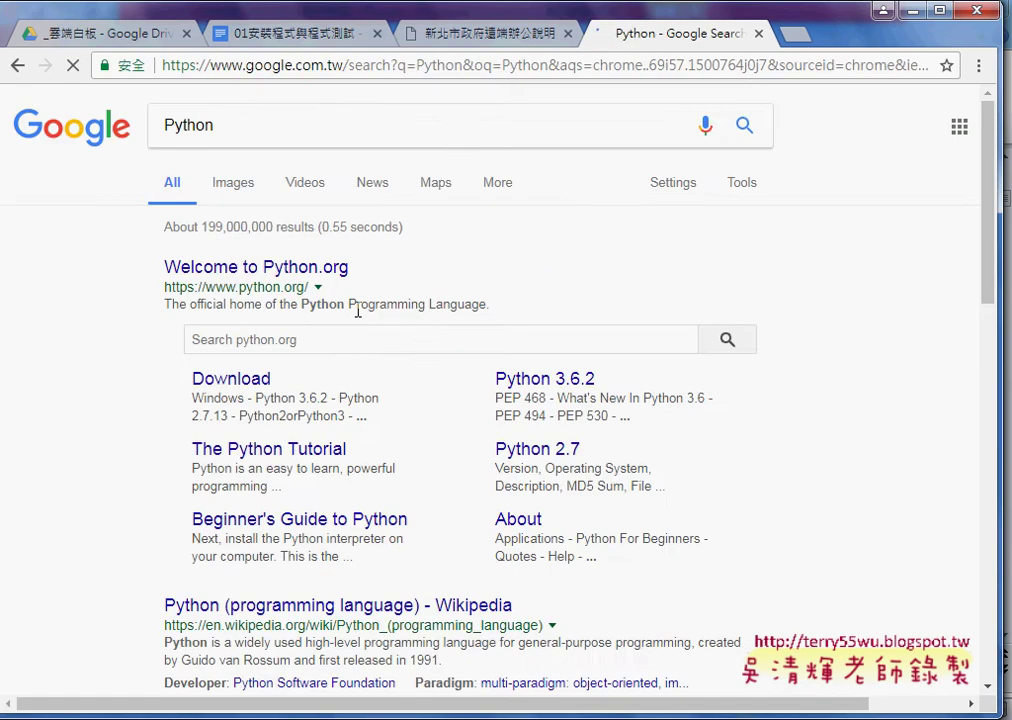
- Open the Welcome to Python.org homepage from the results, then minimize Chrome
{"action": "left_click", "coordinate": [287, 272]}
{"action": "mouse_move", "coordinate": [216, 272]}
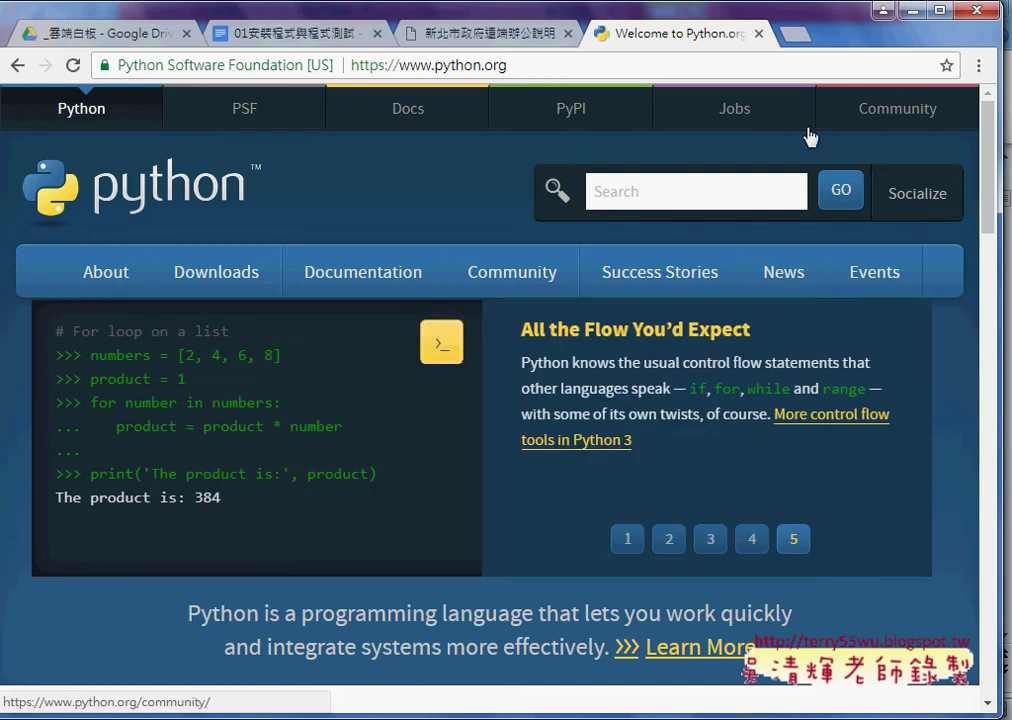
{"action": "left_click", "coordinate": [910, 10]}
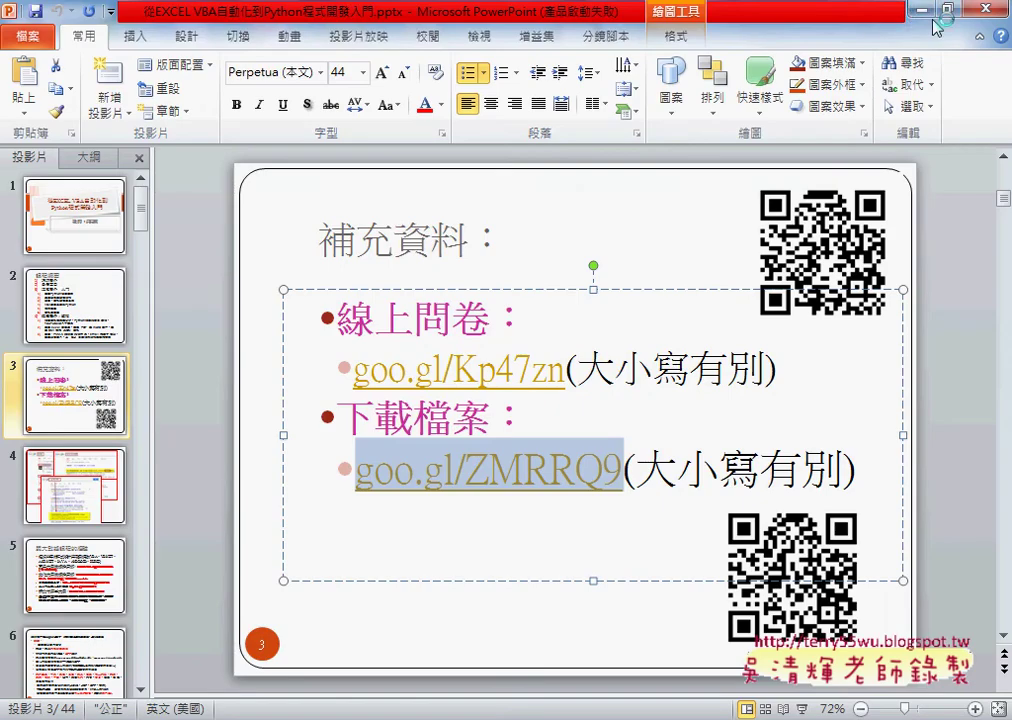
- Minimize PowerPoint and open the D:\Python36-32 folder in Windows Explorer
{"action": "left_click", "coordinate": [917, 10]}
{"action": "key", "text": "super+e"}
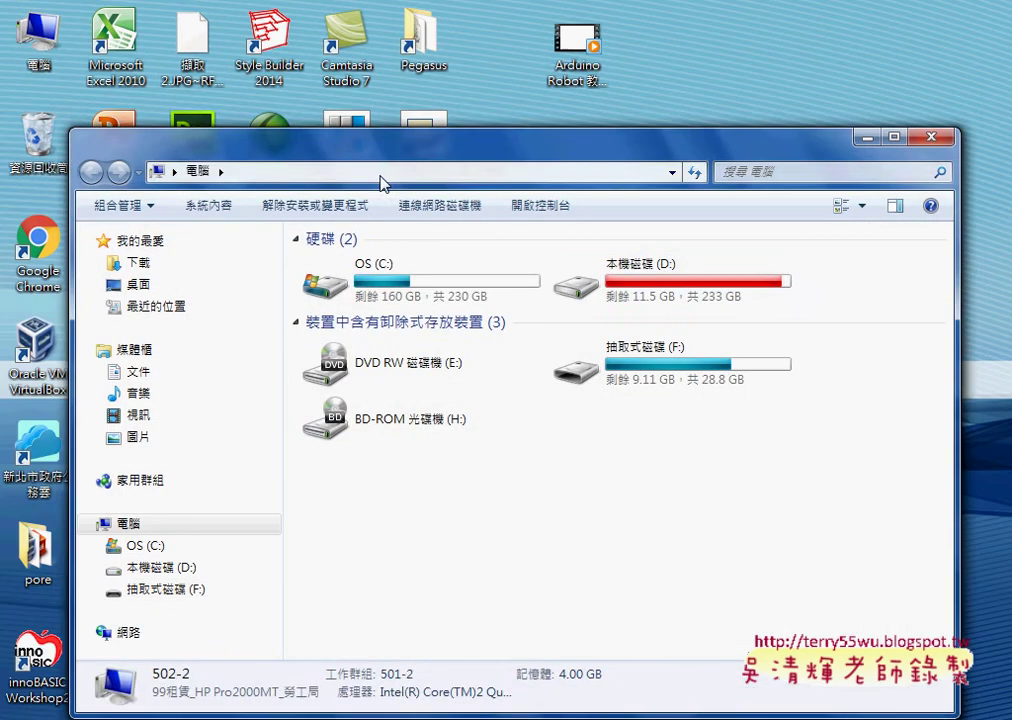
{"action": "left_click_drag", "start_coordinate": [333, 131], "coordinate": [333, 66]}
{"action": "double_click", "coordinate": [652, 231]}
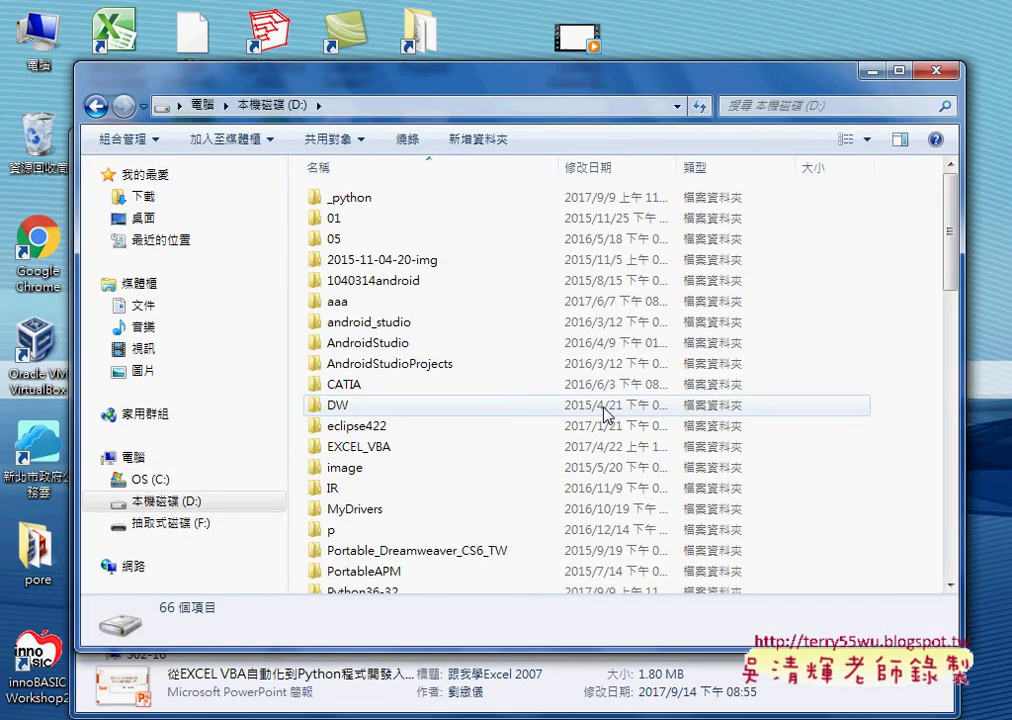
{"action": "scroll", "coordinate": [605, 418], "scroll_direction": "down", "scroll_amount": 2}
{"action": "double_click", "coordinate": [362, 479]}
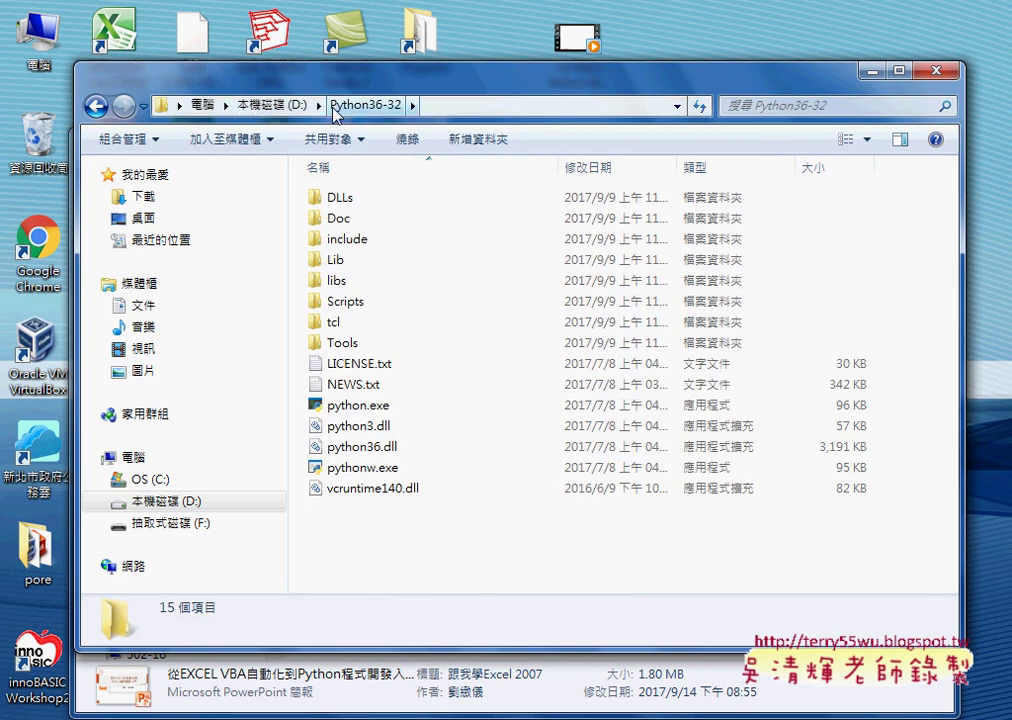
- Mark the drive D path and installed Python files in red, then clear the marks
{"action": "mouse_move", "coordinate": [222, 118]}
{"action": "left_mouse_down"}
{"action": "mouse_move", "coordinate": [316, 86]}
{"action": "mouse_move", "coordinate": [224, 124]}
{"action": "left_mouse_up"}
{"action": "left_click_drag", "start_coordinate": [363, 533], "coordinate": [356, 594]}
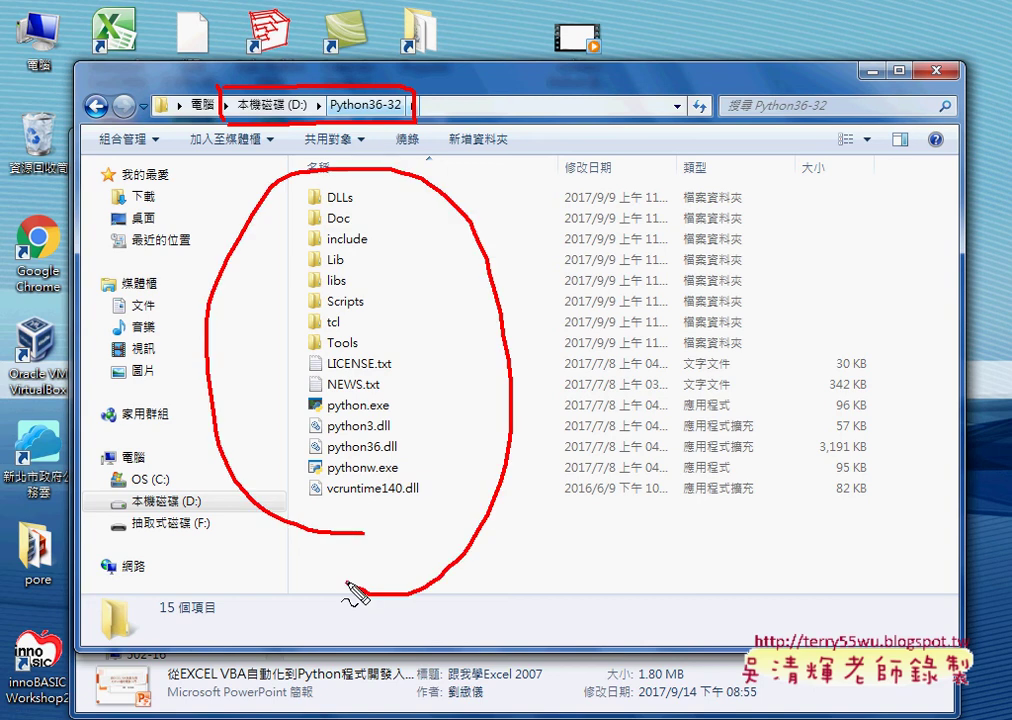
{"action": "key", "text": "Escape"}
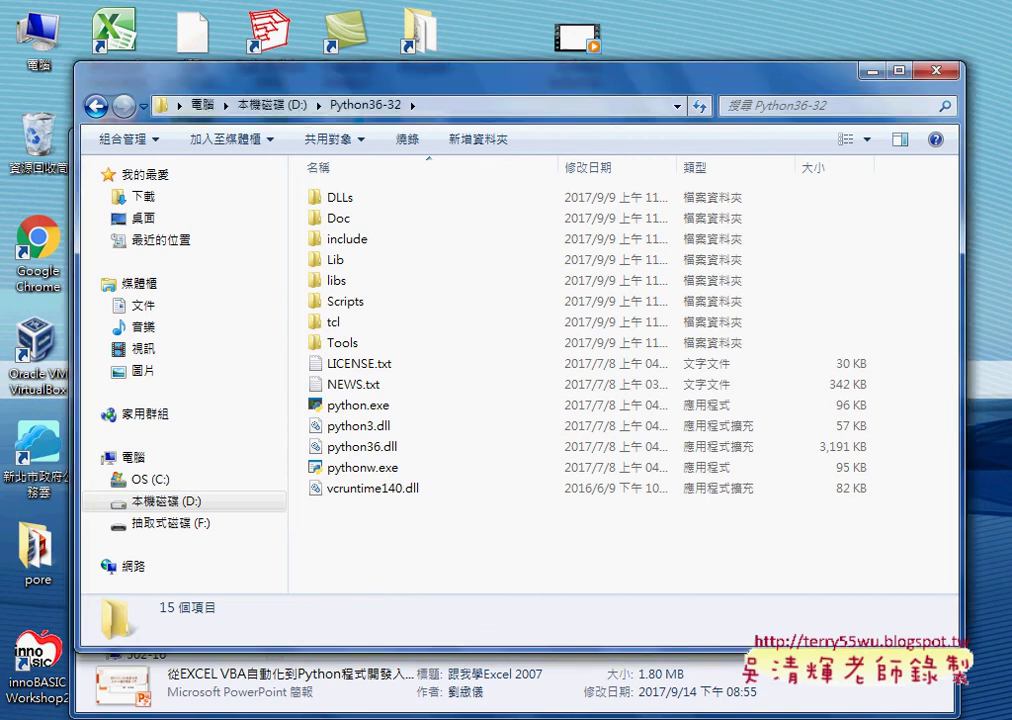
- Browse the Start menu's program list, then bring the python.org Chrome window back
{"action": "key", "text": "super"}
{"action": "left_click", "coordinate": [77, 651]}
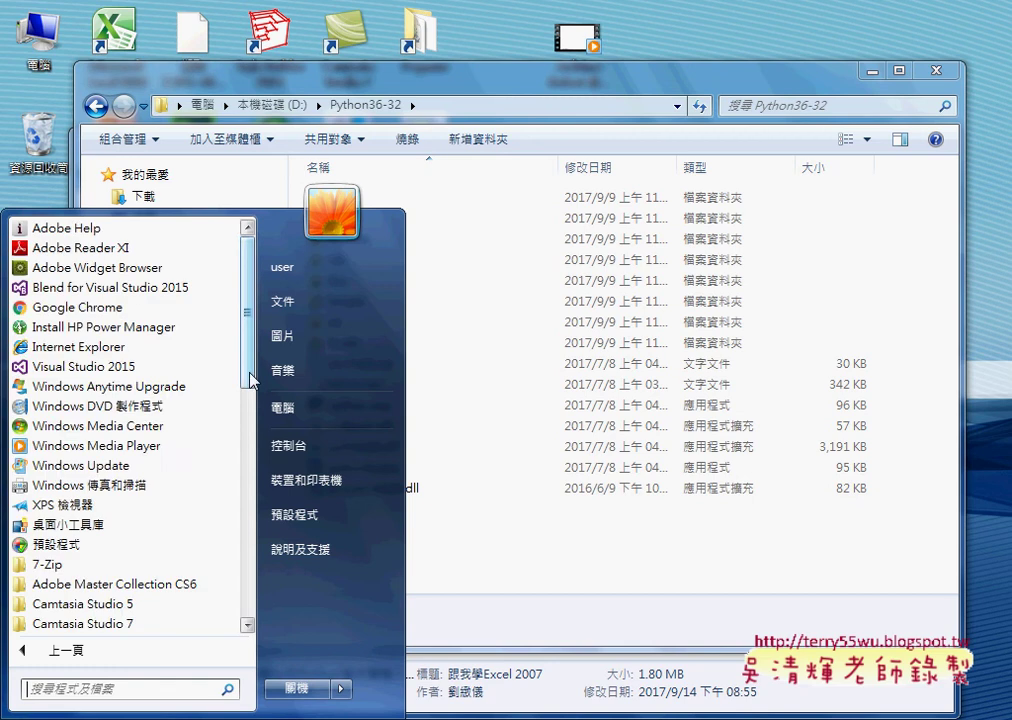
{"action": "left_click_drag", "start_coordinate": [249, 374], "coordinate": [245, 600]}
{"action": "left_click", "coordinate": [563, 595]}
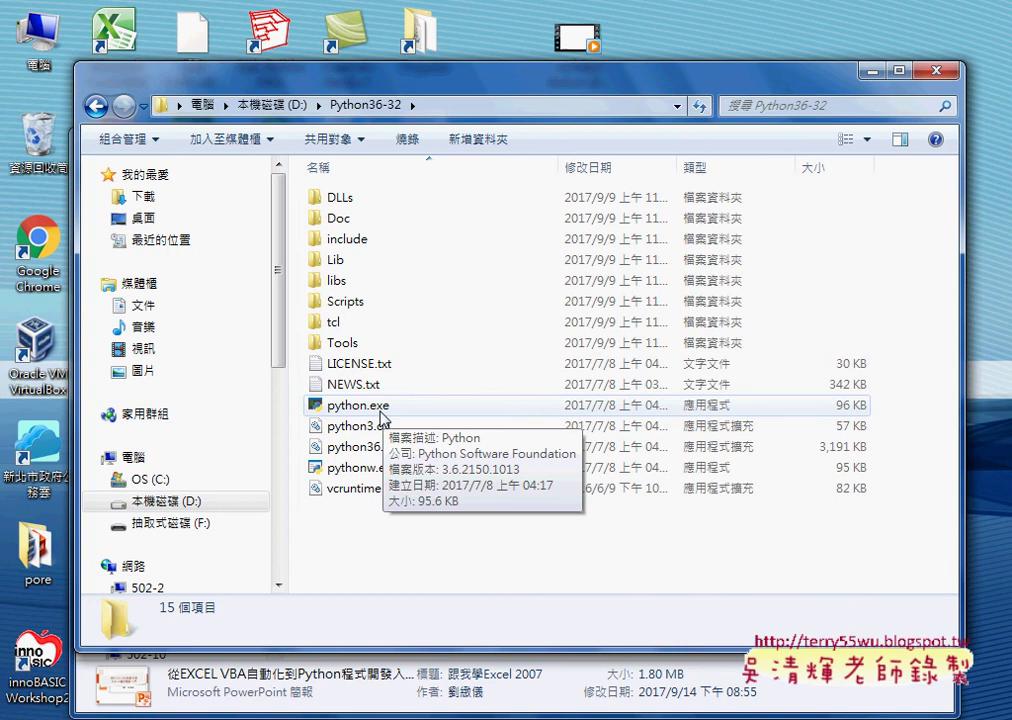
{"action": "left_click", "coordinate": [362, 600]}
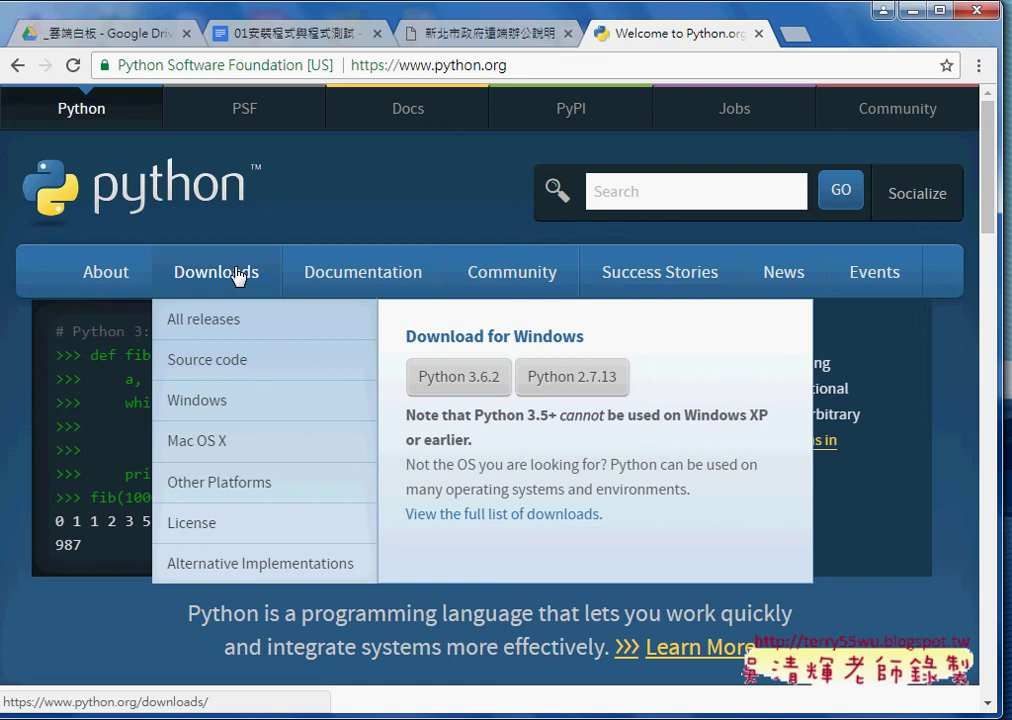
- Download the Python 3.6.2 Windows installer, then scroll the guide to its 1.下載ECLIPSE section
{"action": "left_click", "coordinate": [473, 385]}
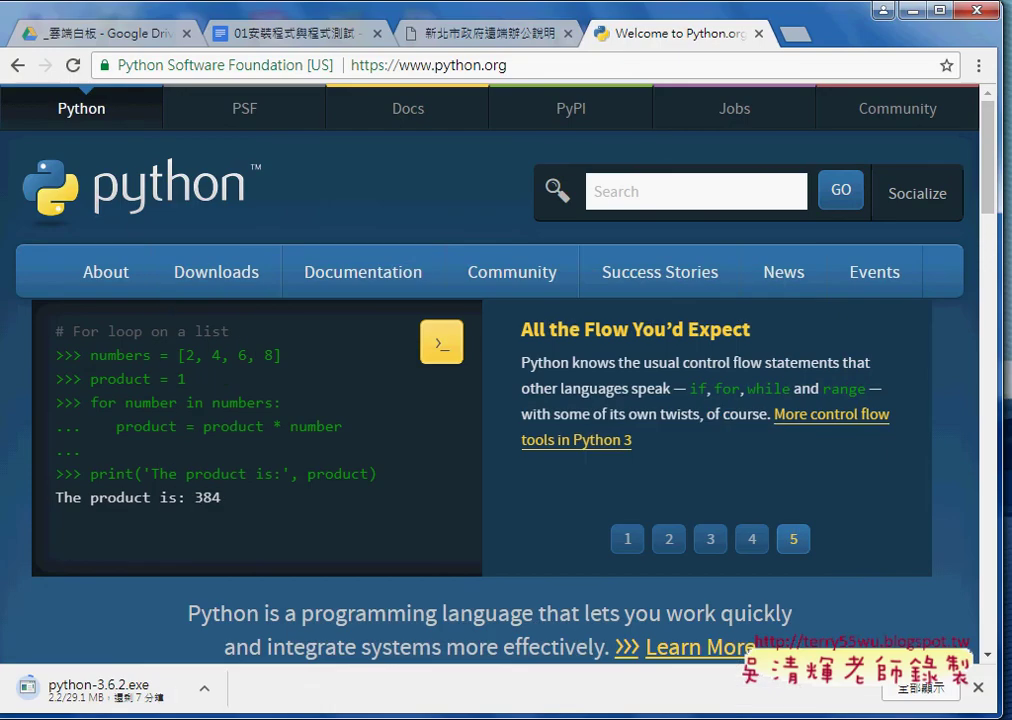
{"action": "left_click", "coordinate": [233, 30]}
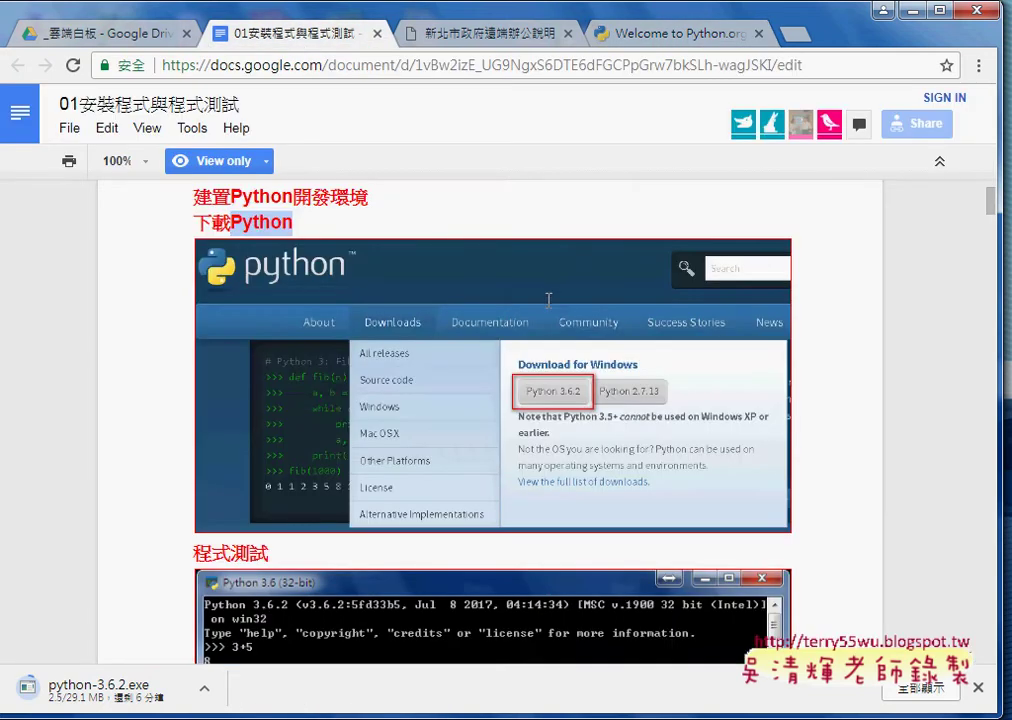
{"action": "scroll", "coordinate": [548, 301], "scroll_direction": "down", "scroll_amount": 2}
{"action": "scroll", "coordinate": [548, 301], "scroll_direction": "down", "scroll_amount": 1}
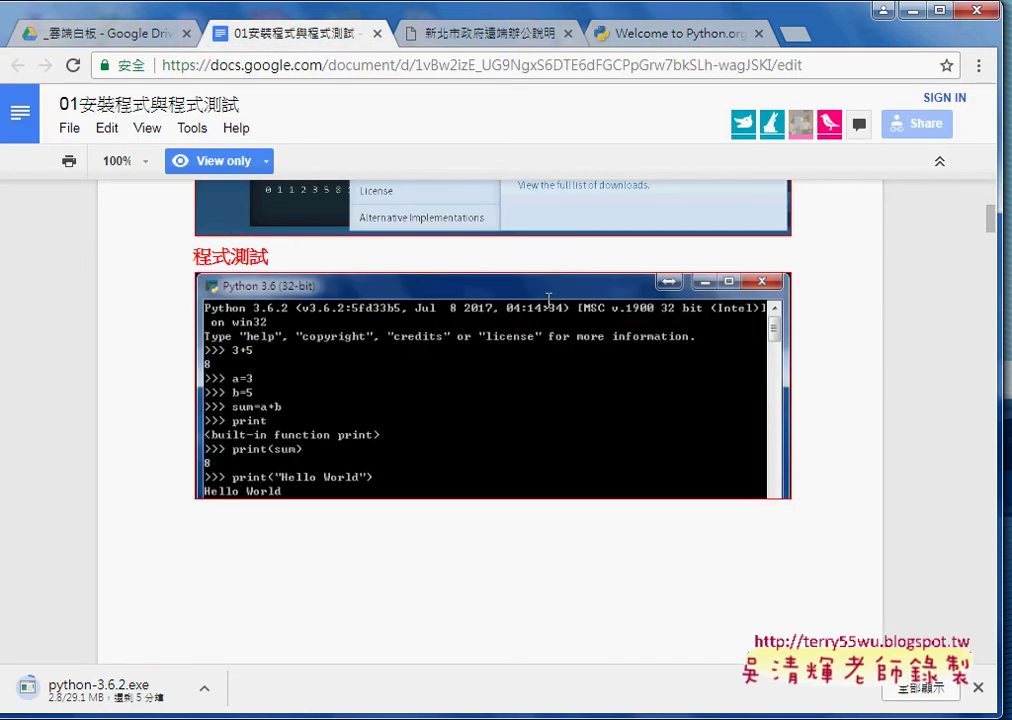
{"action": "scroll", "coordinate": [608, 368], "scroll_direction": "down", "scroll_amount": 2}
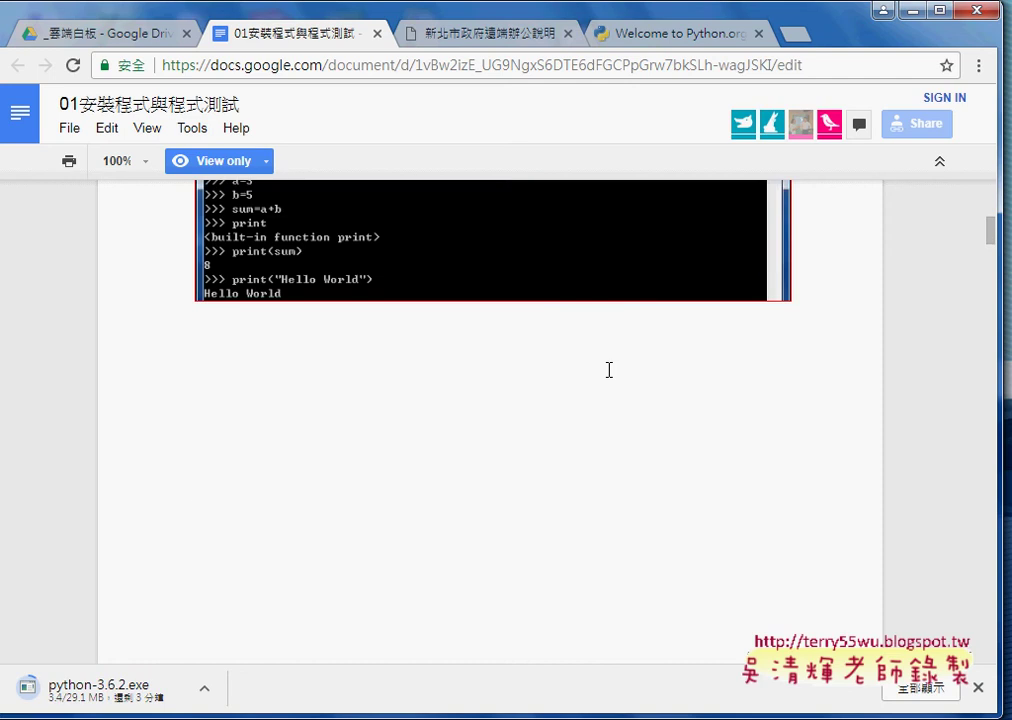
{"action": "scroll", "coordinate": [609, 370], "scroll_direction": "down", "scroll_amount": 3}
{"action": "scroll", "coordinate": [609, 370], "scroll_direction": "down", "scroll_amount": 3}
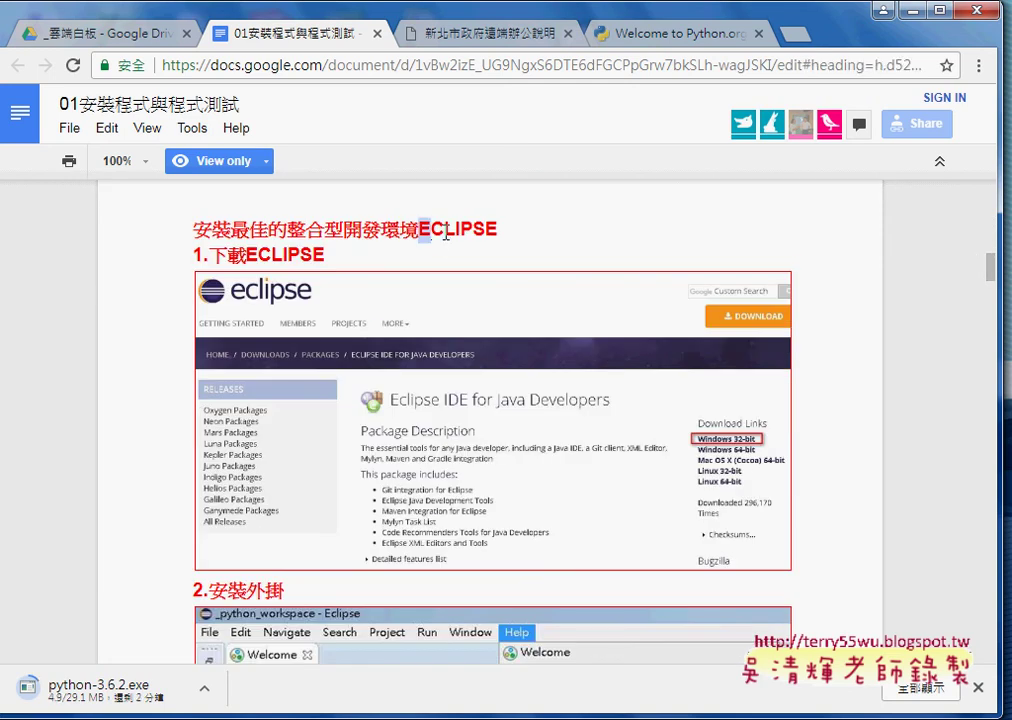
{"action": "left_click_drag", "start_coordinate": [419, 229], "coordinate": [503, 232]}
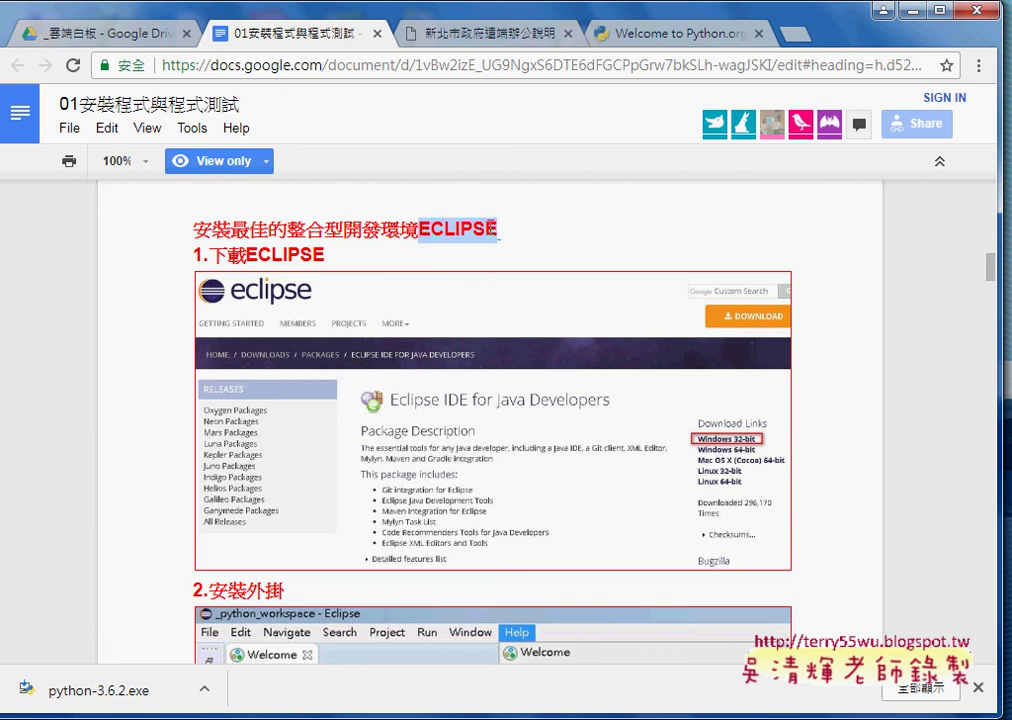
- Scroll the guide to the ECLIPSE download step and open a new blank tab
{"action": "scroll", "coordinate": [484, 315], "scroll_direction": "down", "scroll_amount": 1}
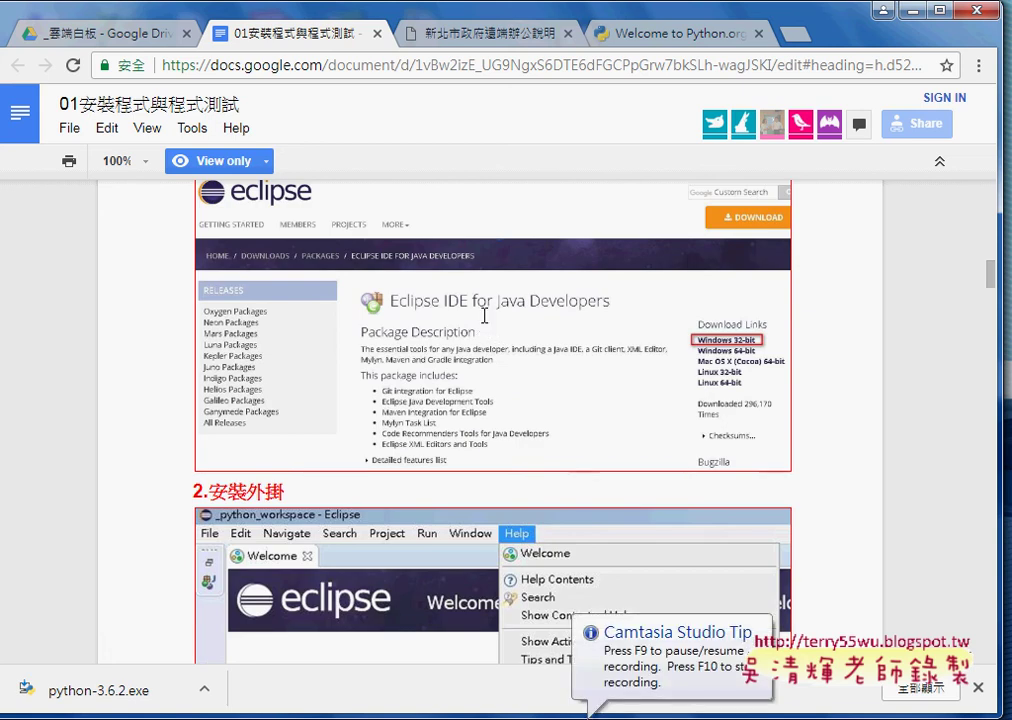
{"action": "scroll", "coordinate": [490, 325], "scroll_direction": "up", "scroll_amount": 2}
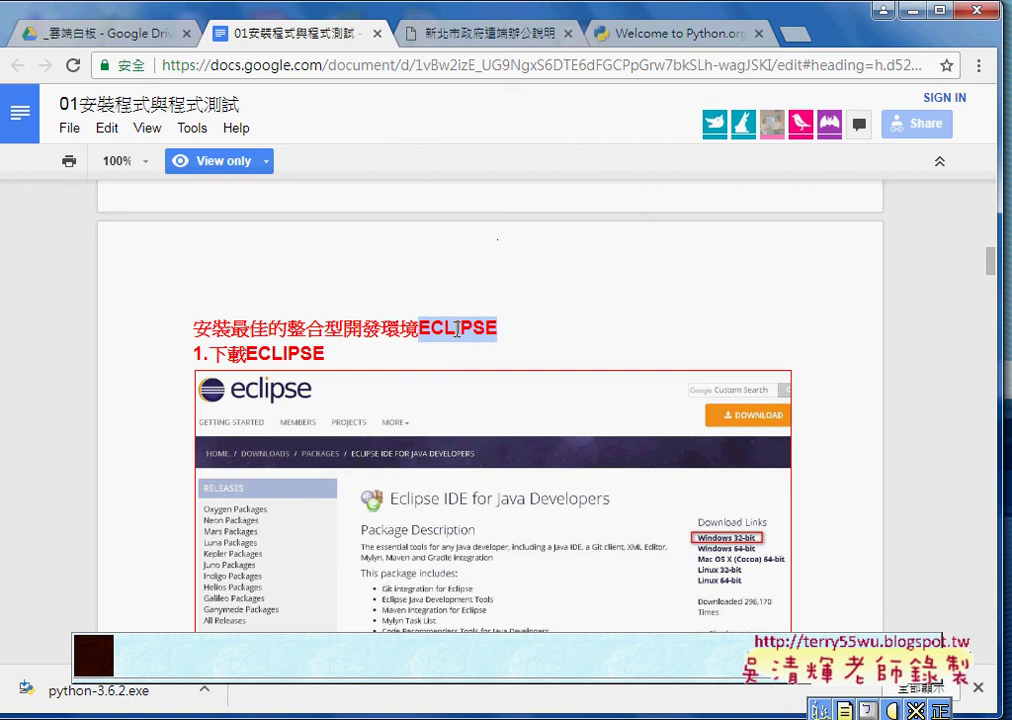
{"action": "key", "text": "ctrl+t"}
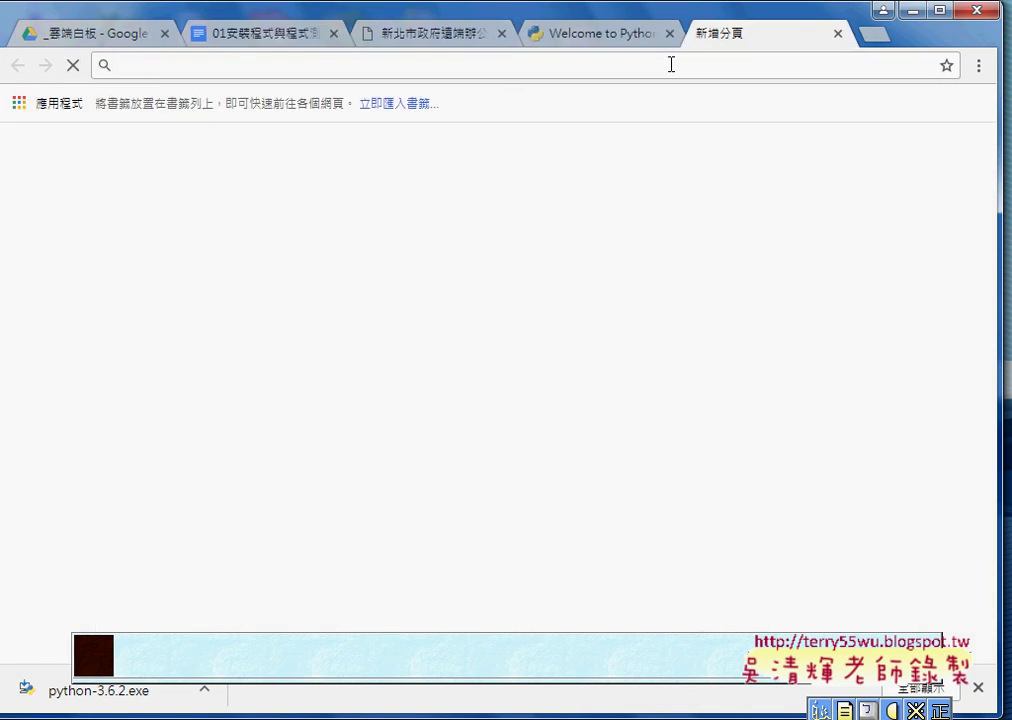
- Search Google for 'ECLIPSE' and open the eclipse.org Eclipse Downloads packages page
{"action": "right_click", "coordinate": [671, 65]}
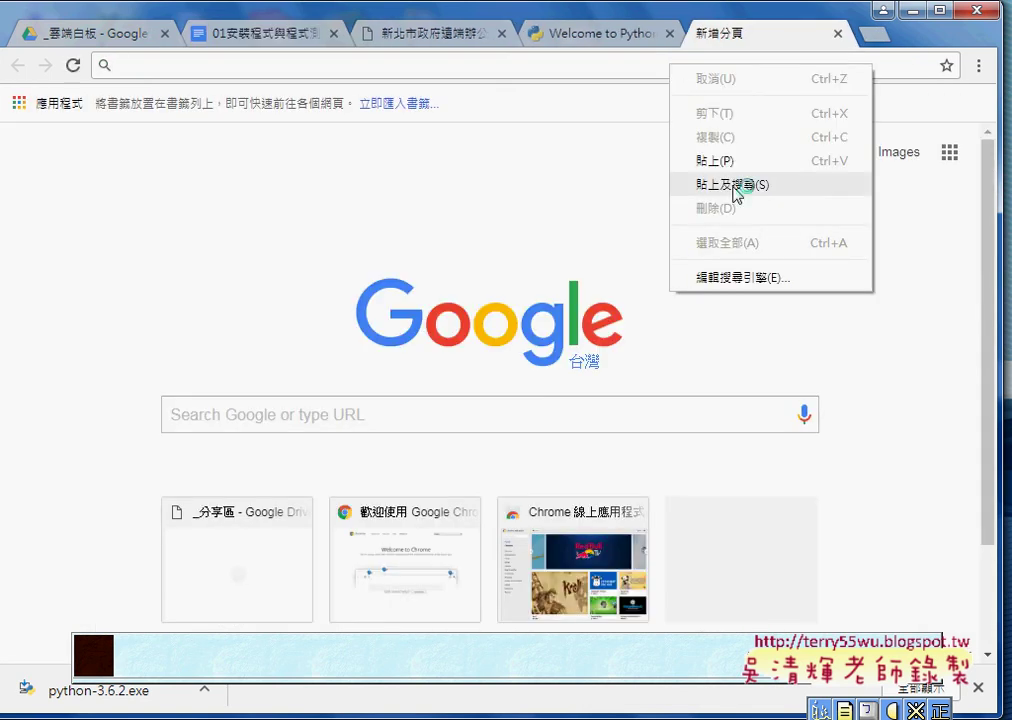
{"action": "left_click", "coordinate": [734, 186]}
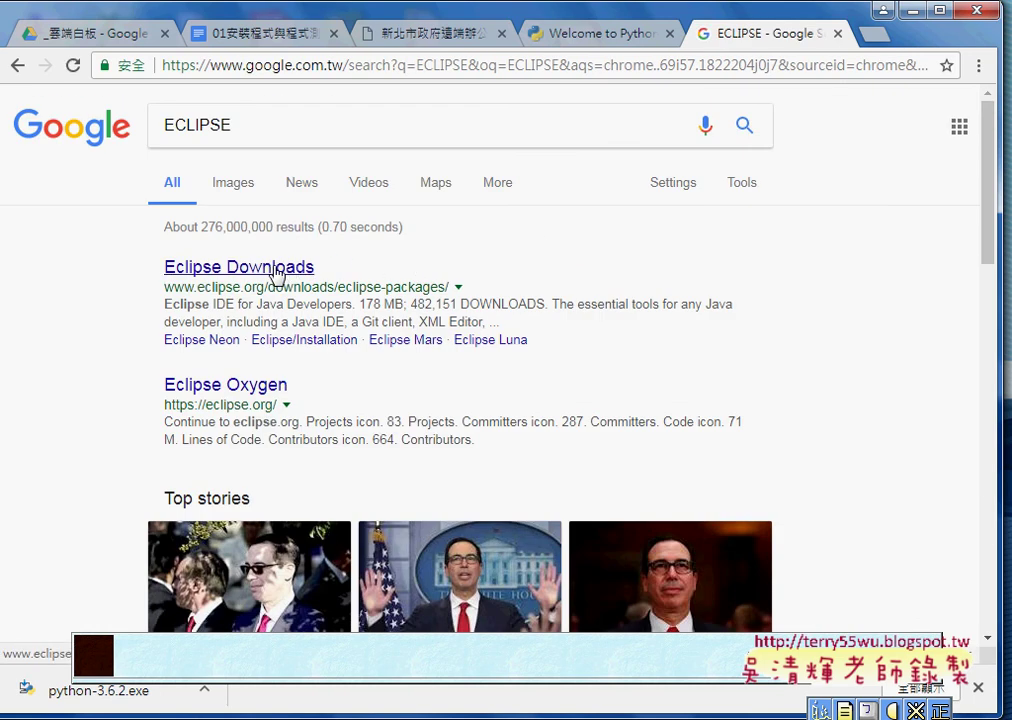
{"action": "left_click_drag", "start_coordinate": [229, 126], "coordinate": [207, 126]}
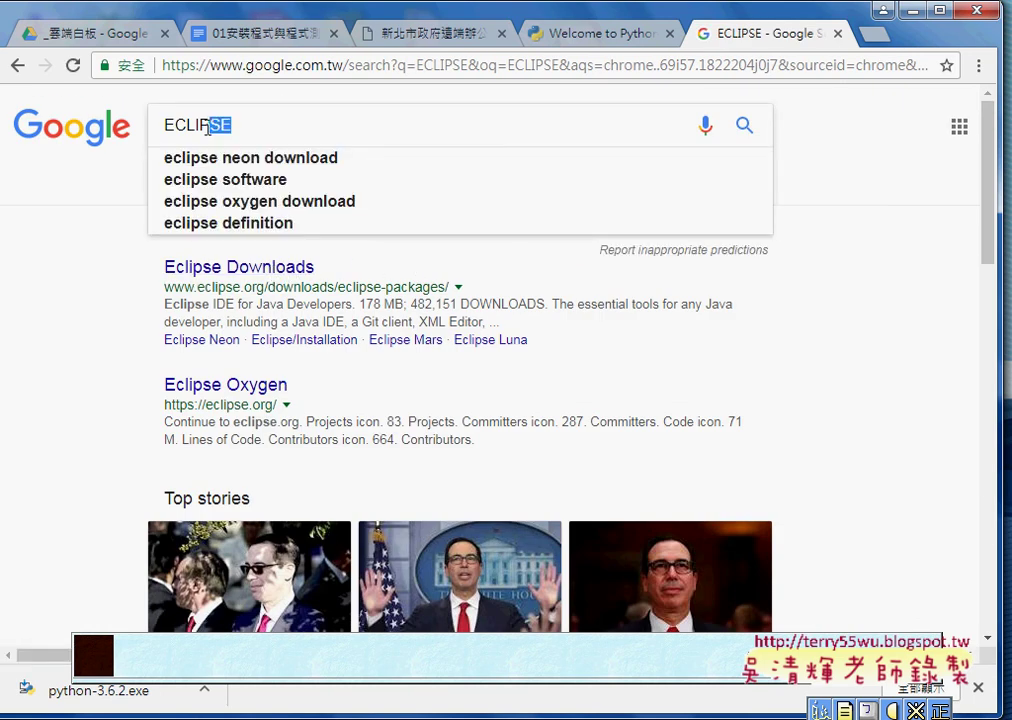
{"action": "double_click", "coordinate": [207, 128]}
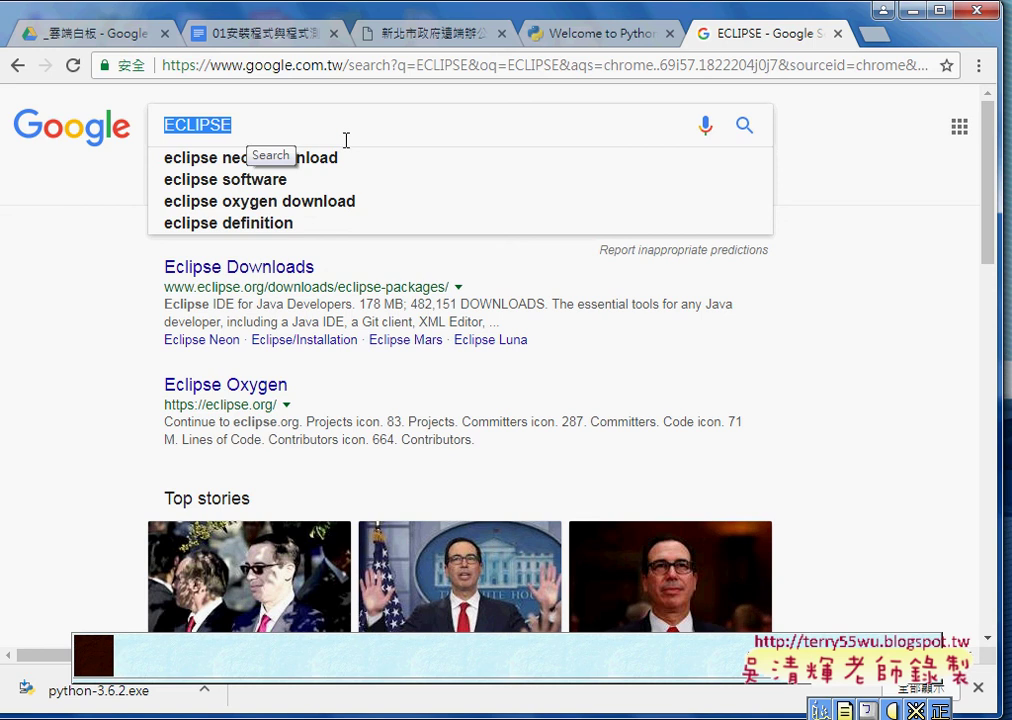
{"action": "left_click", "coordinate": [279, 270]}
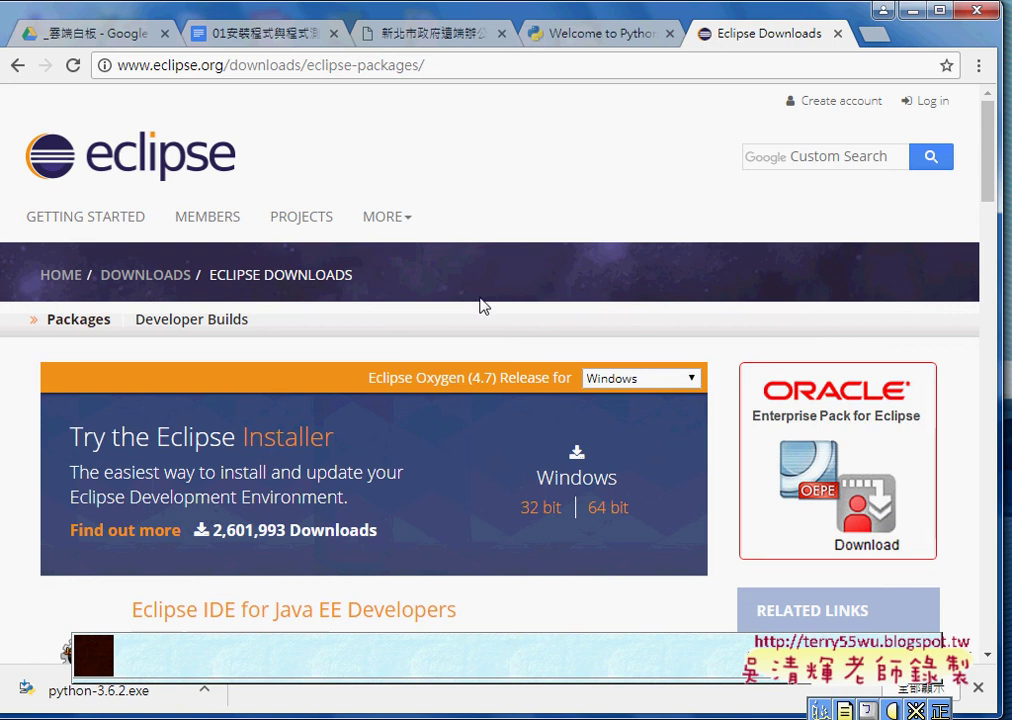
- Find and highlight the 178 MB Eclipse IDE for Java Developers package, then switch to Google Drive
{"action": "scroll", "coordinate": [483, 305], "scroll_direction": "down", "scroll_amount": 1}
{"action": "scroll", "coordinate": [483, 305], "scroll_direction": "down", "scroll_amount": 1}
{"action": "scroll", "coordinate": [483, 305], "scroll_direction": "down", "scroll_amount": 2}
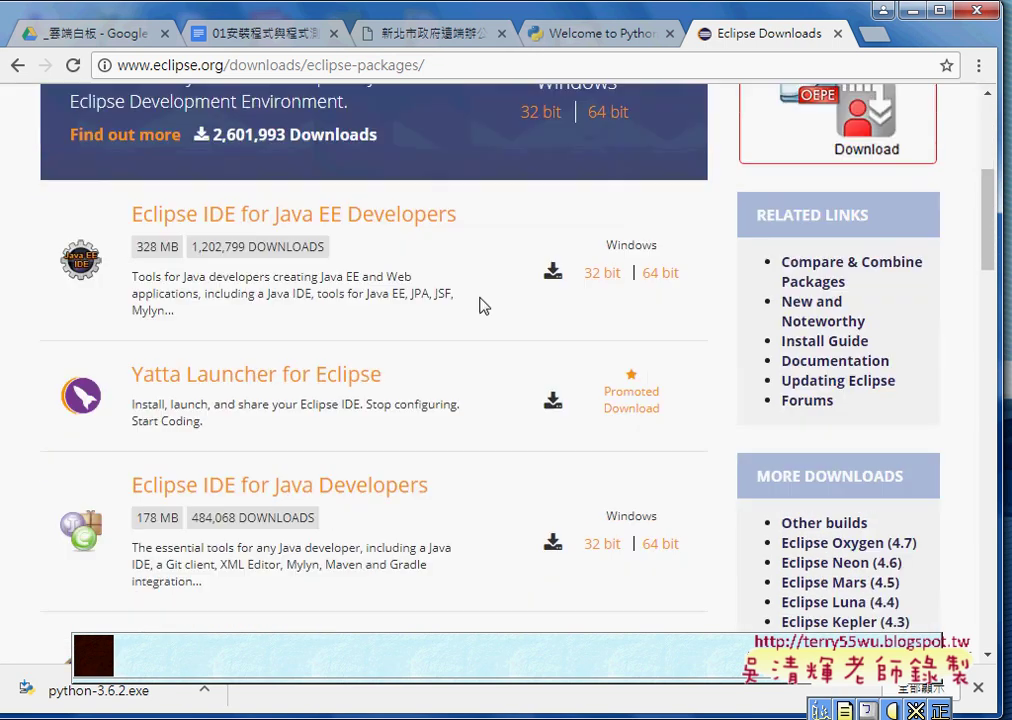
{"action": "scroll", "coordinate": [483, 305], "scroll_direction": "down", "scroll_amount": 1}
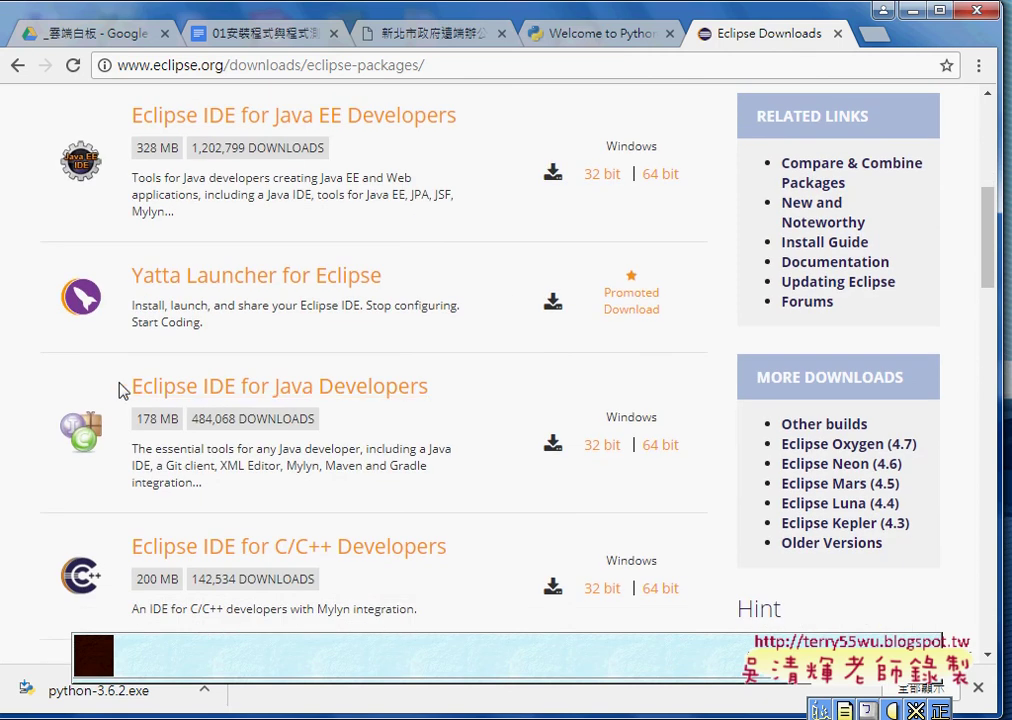
{"action": "left_click_drag", "start_coordinate": [120, 389], "coordinate": [455, 390]}
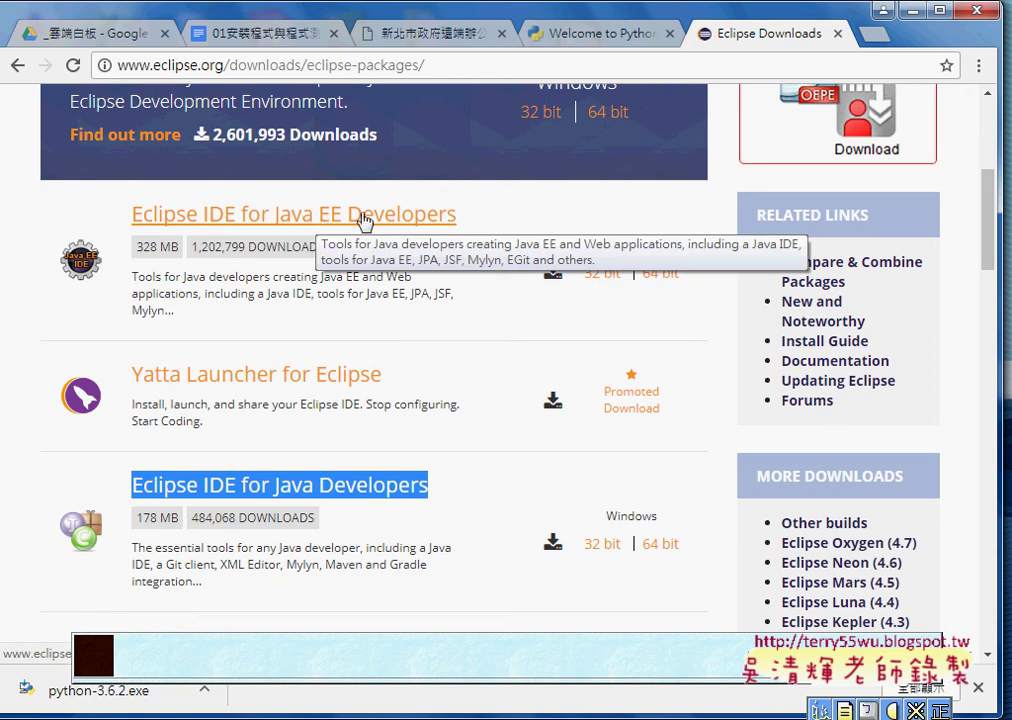
{"action": "scroll", "coordinate": [377, 507], "scroll_direction": "down", "scroll_amount": 3}
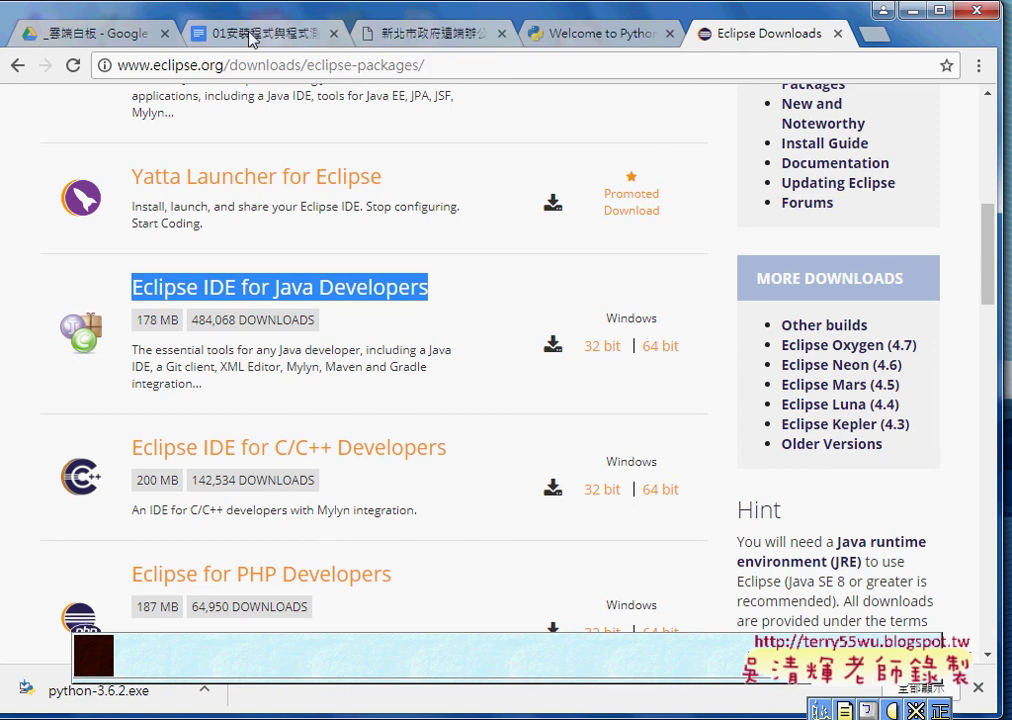
{"action": "left_click", "coordinate": [84, 35]}
- Open the shared 01_安裝環境 Drive folder of eclipse, JDK and Notepad++ installers
{"action": "left_click", "coordinate": [17, 65]}
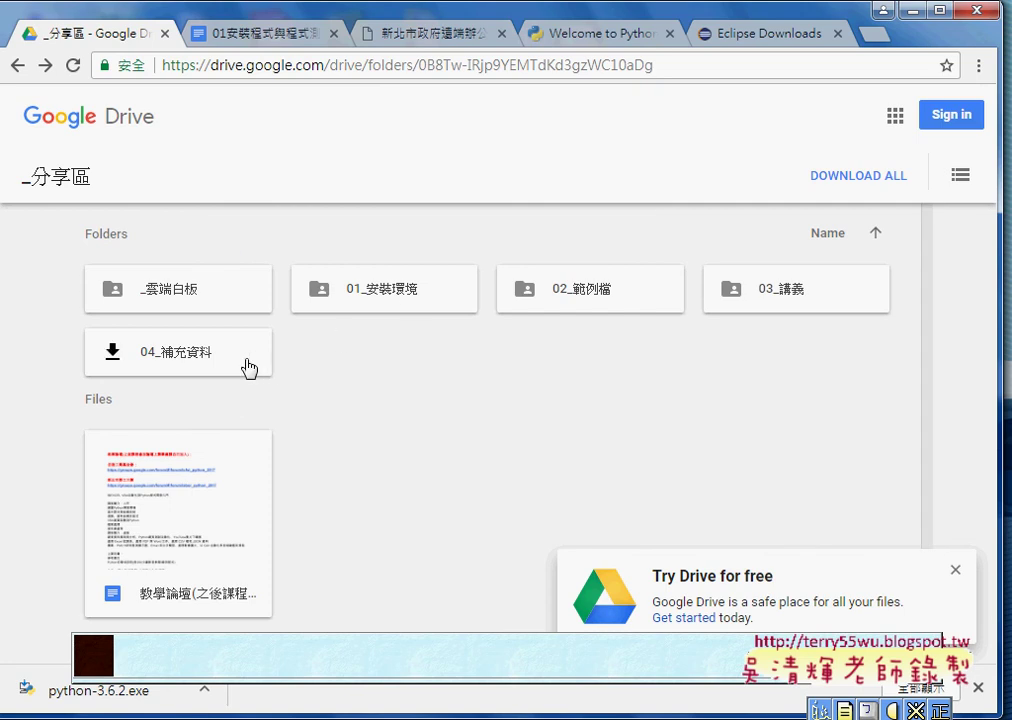
{"action": "mouse_move", "coordinate": [384, 289]}
{"action": "double_click", "coordinate": [393, 302]}
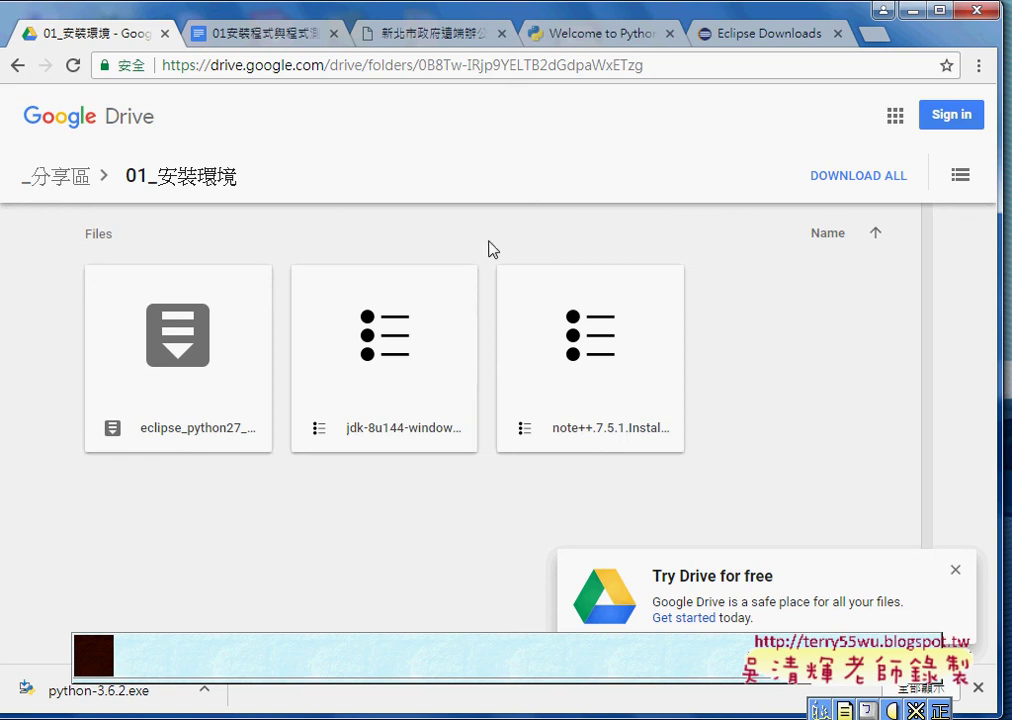
{"action": "left_click", "coordinate": [265, 33]}
{"action": "scroll", "coordinate": [376, 429], "scroll_direction": "down", "scroll_amount": 2}
{"action": "scroll", "coordinate": [376, 429], "scroll_direction": "down", "scroll_amount": 3}
{"action": "scroll", "coordinate": [376, 429], "scroll_direction": "down", "scroll_amount": 1}
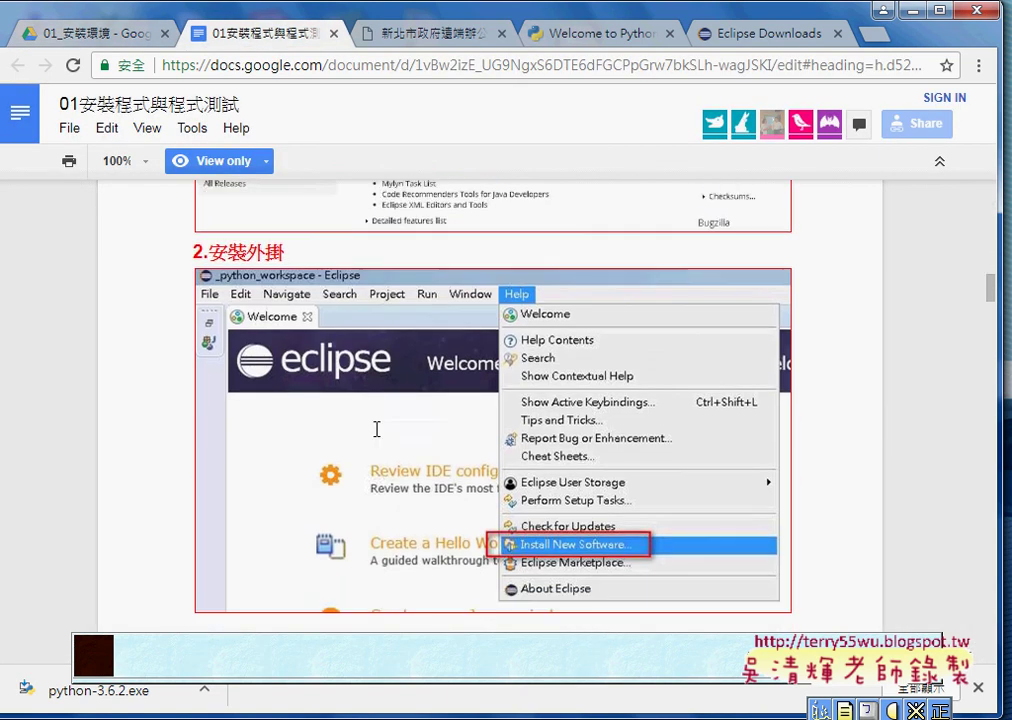
{"action": "scroll", "coordinate": [376, 429], "scroll_direction": "down", "scroll_amount": 1}
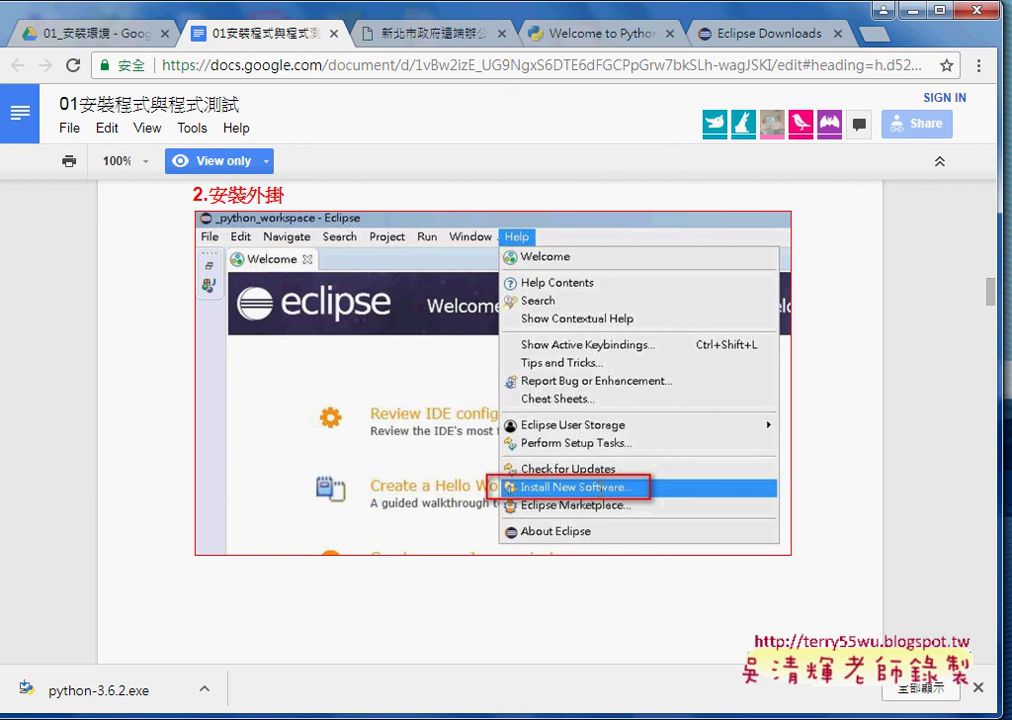
{"action": "scroll", "coordinate": [600, 487], "scroll_direction": "down", "scroll_amount": 2}
{"action": "scroll", "coordinate": [600, 487], "scroll_direction": "down", "scroll_amount": 2}
{"action": "scroll", "coordinate": [741, 402], "scroll_direction": "down", "scroll_amount": 2}
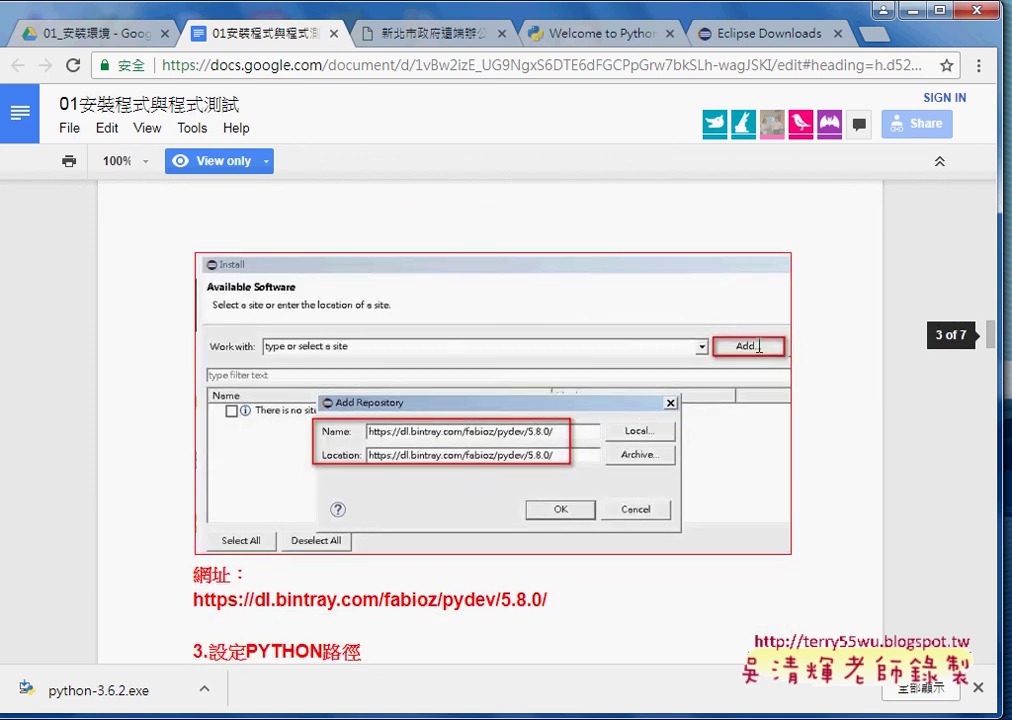
{"action": "scroll", "coordinate": [465, 244], "scroll_direction": "down", "scroll_amount": 1}
{"action": "mouse_move", "coordinate": [549, 496]}
{"action": "left_mouse_down"}
{"action": "mouse_move", "coordinate": [507, 505]}
{"action": "mouse_move", "coordinate": [192, 501]}
{"action": "left_mouse_up"}
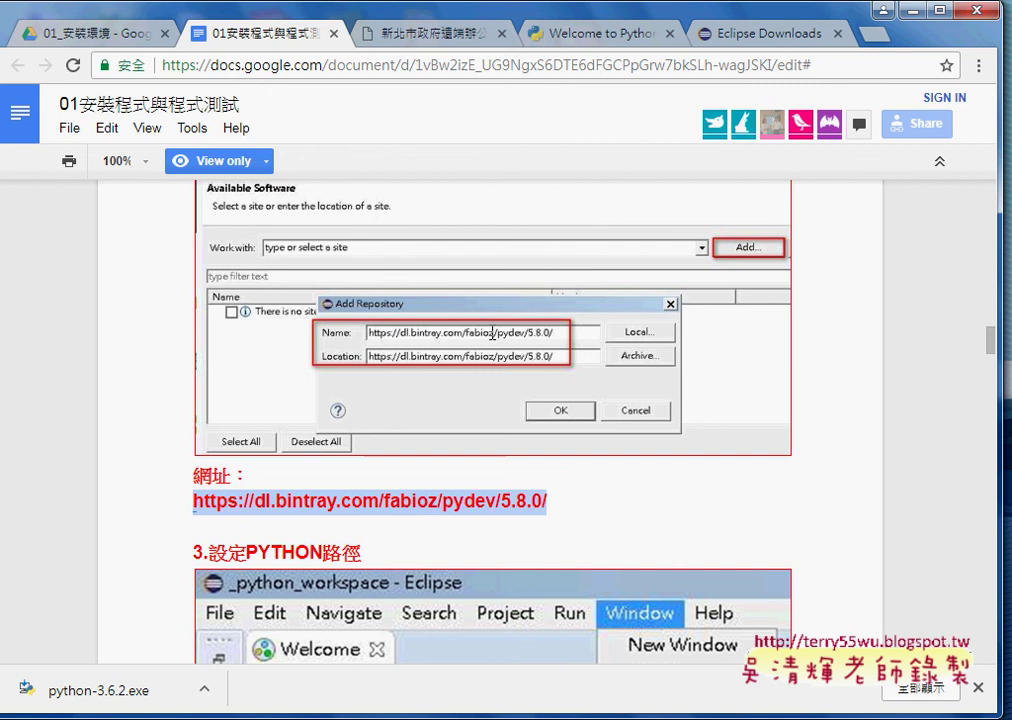
- Select PYTHON in the step 3 heading, then scroll to the Python Interpreter screenshot and 4.新增專案
{"action": "scroll", "coordinate": [492, 334], "scroll_direction": "down", "scroll_amount": 1}
{"action": "scroll", "coordinate": [492, 333], "scroll_direction": "down", "scroll_amount": 2}
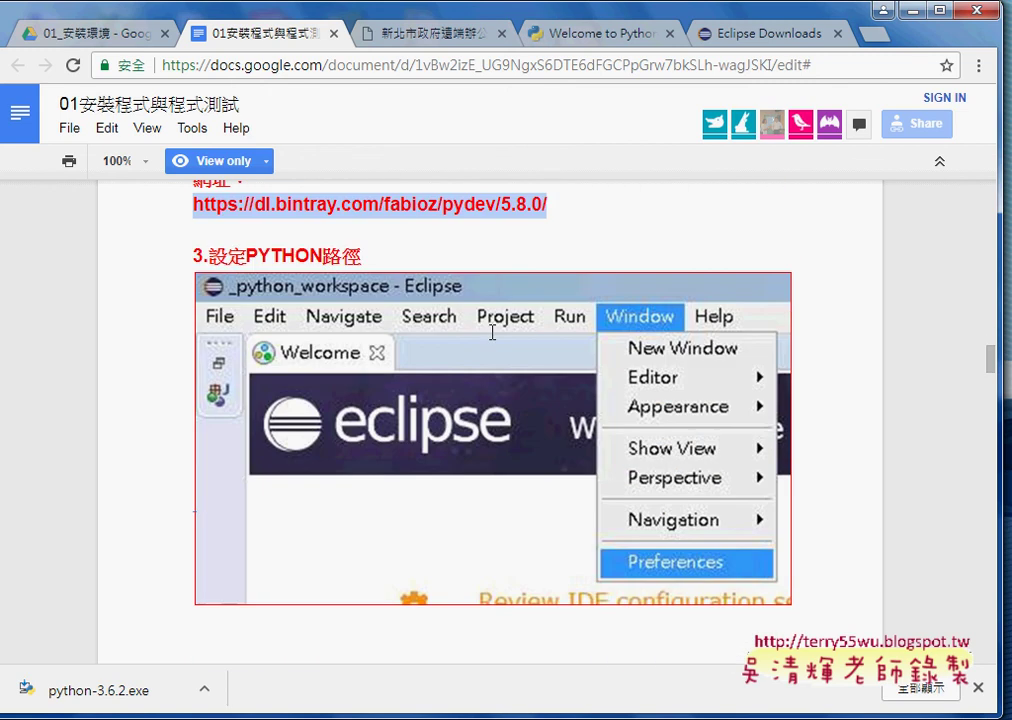
{"action": "left_click_drag", "start_coordinate": [246, 256], "coordinate": [323, 253]}
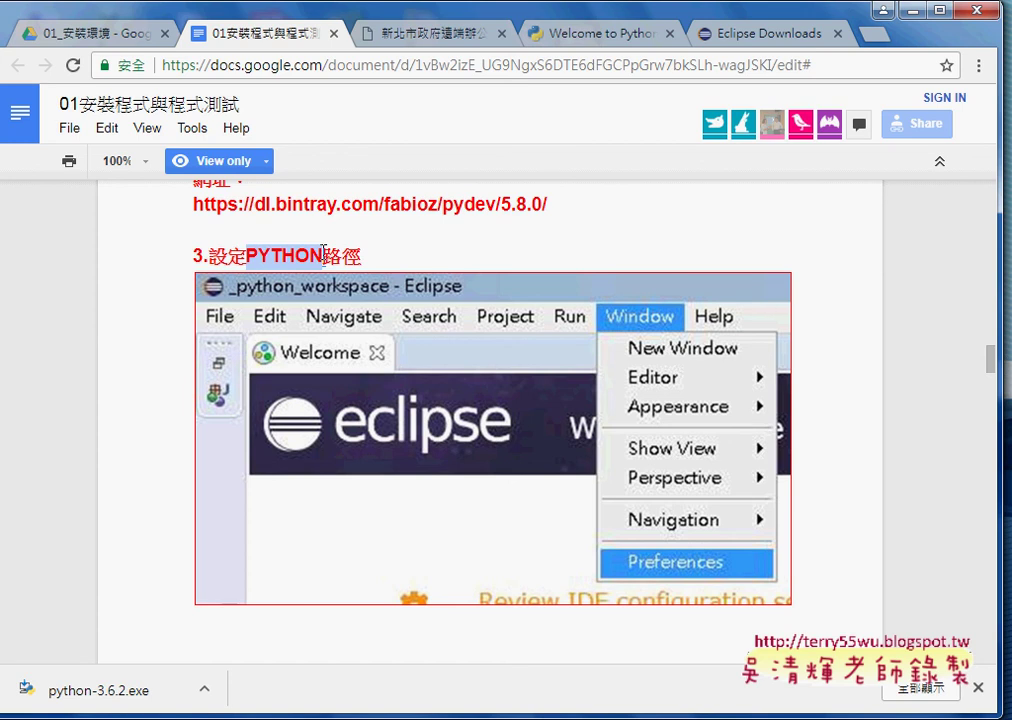
{"action": "scroll", "coordinate": [494, 293], "scroll_direction": "down", "scroll_amount": 2}
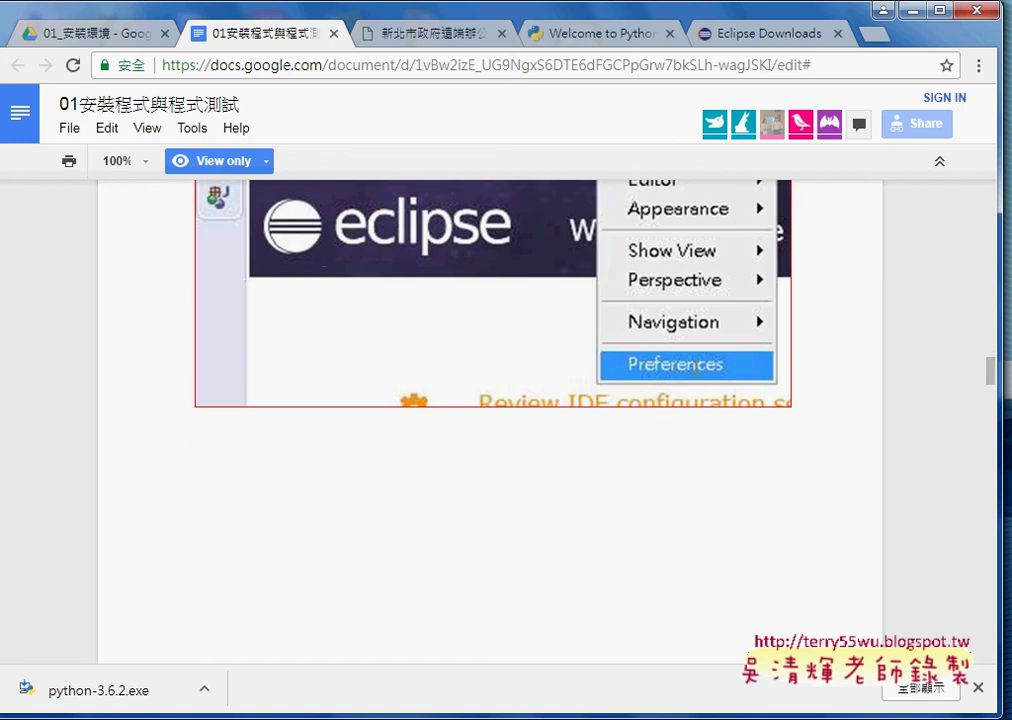
{"action": "scroll", "coordinate": [685, 343], "scroll_direction": "up", "scroll_amount": 1}
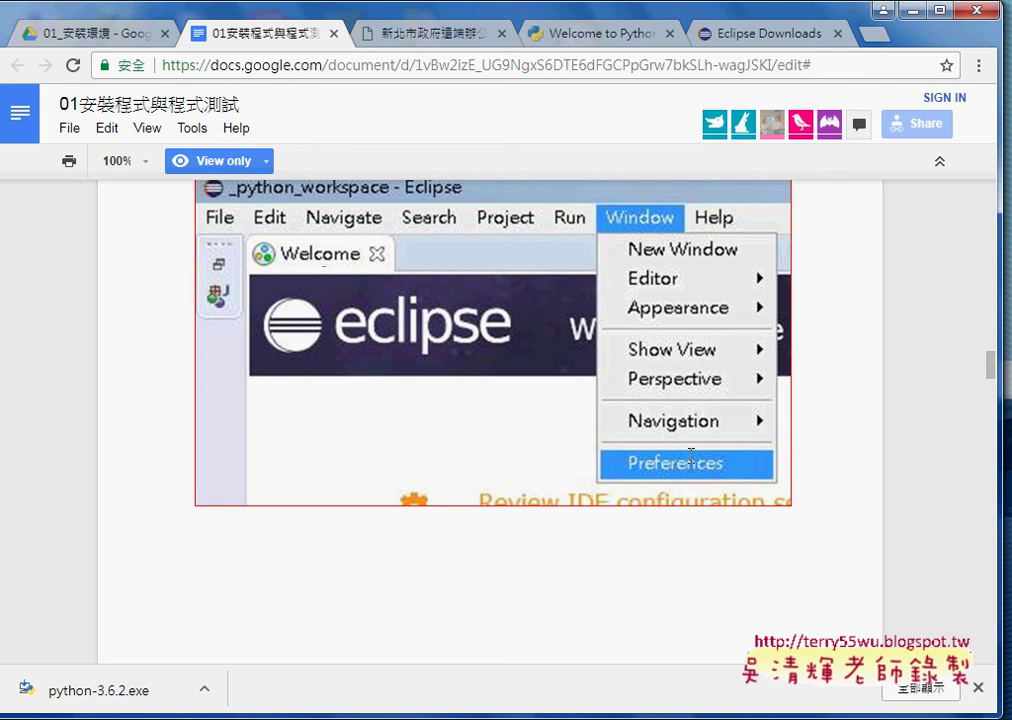
{"action": "scroll", "coordinate": [681, 463], "scroll_direction": "down", "scroll_amount": 2}
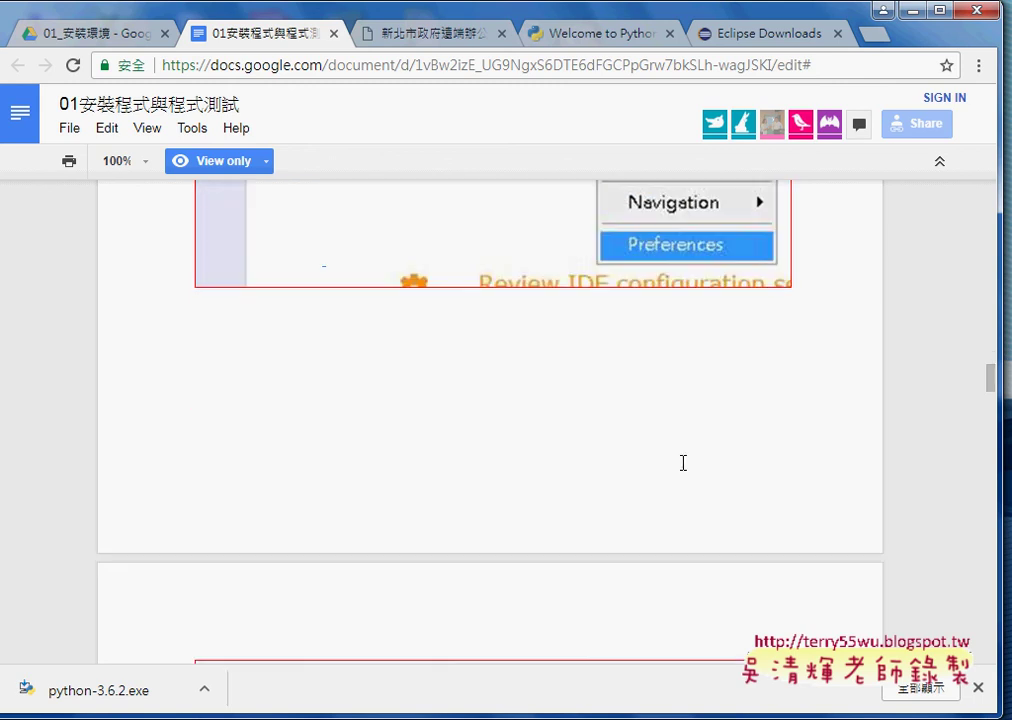
{"action": "scroll", "coordinate": [681, 463], "scroll_direction": "down", "scroll_amount": 3}
{"action": "scroll", "coordinate": [681, 463], "scroll_direction": "down", "scroll_amount": 2}
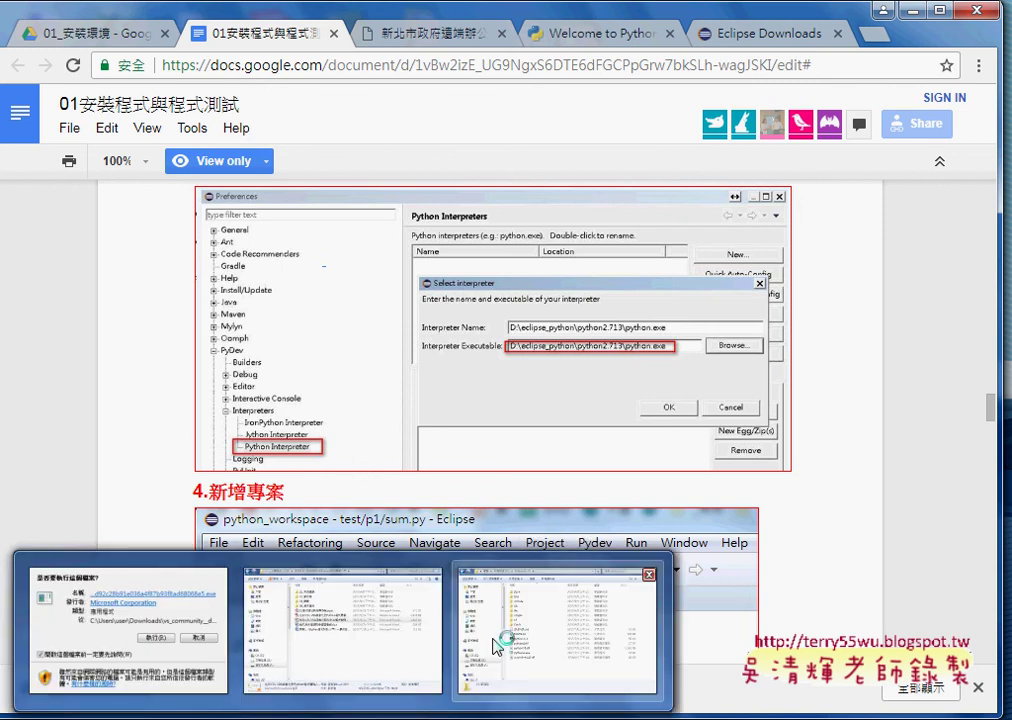
- Select python.exe in D:\Python36-32 and highlight it with red circles and an arrow
{"action": "left_click", "coordinate": [480, 572]}
{"action": "left_click", "coordinate": [367, 410]}
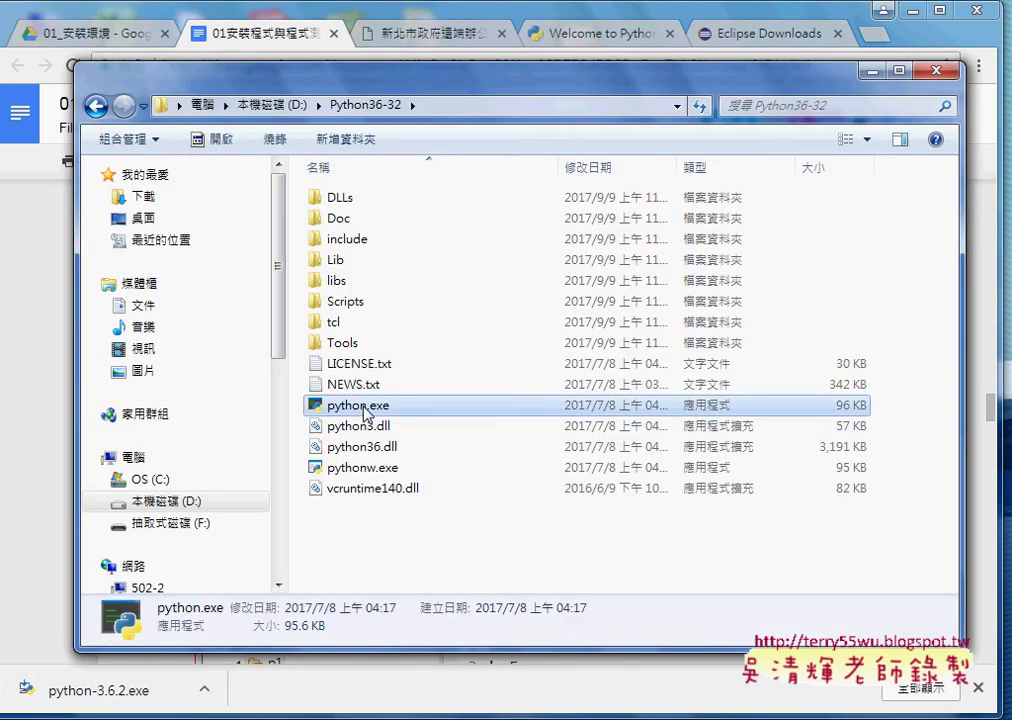
{"action": "left_click_drag", "start_coordinate": [428, 405], "coordinate": [388, 425]}
{"action": "mouse_move", "coordinate": [495, 322]}
{"action": "left_mouse_down"}
{"action": "mouse_move", "coordinate": [533, 300]}
{"action": "mouse_move", "coordinate": [418, 382]}
{"action": "left_mouse_up"}
{"action": "left_click_drag", "start_coordinate": [426, 340], "coordinate": [462, 366]}
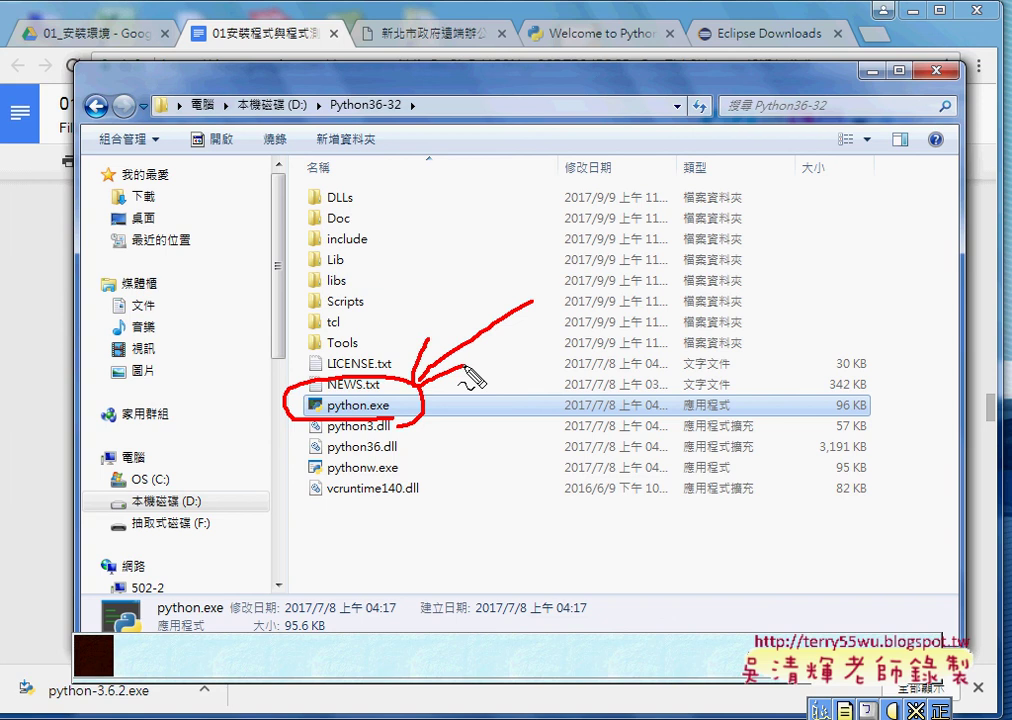
{"action": "key", "text": "Escape"}
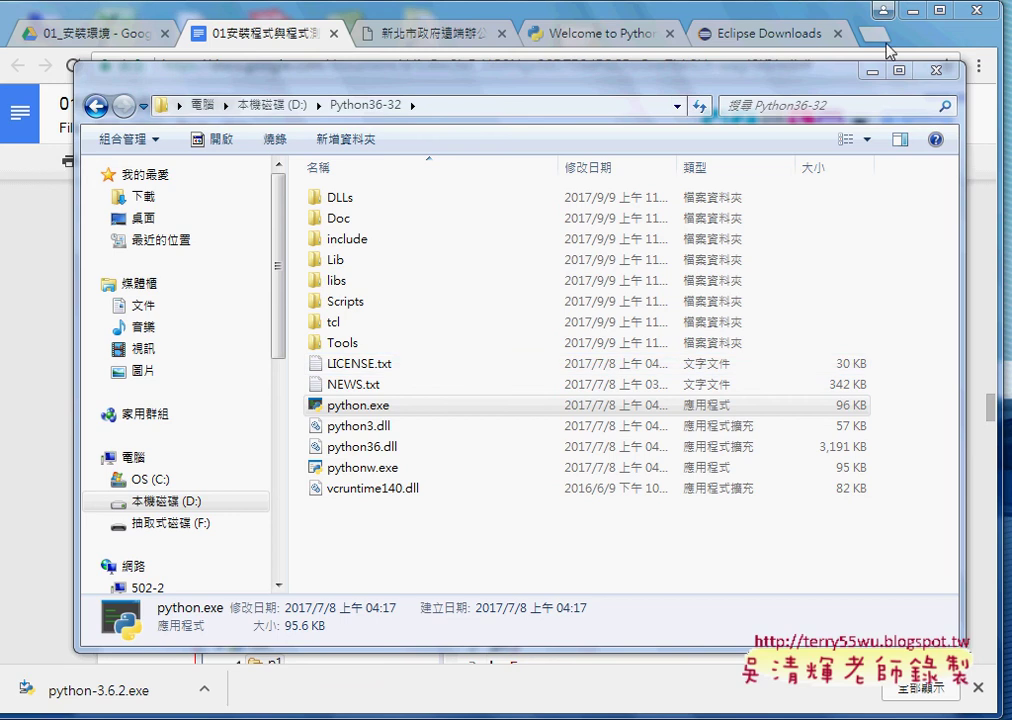
- Minimize the Python36-32 folder and browser windows to reveal the desktop
{"action": "left_click", "coordinate": [872, 71]}
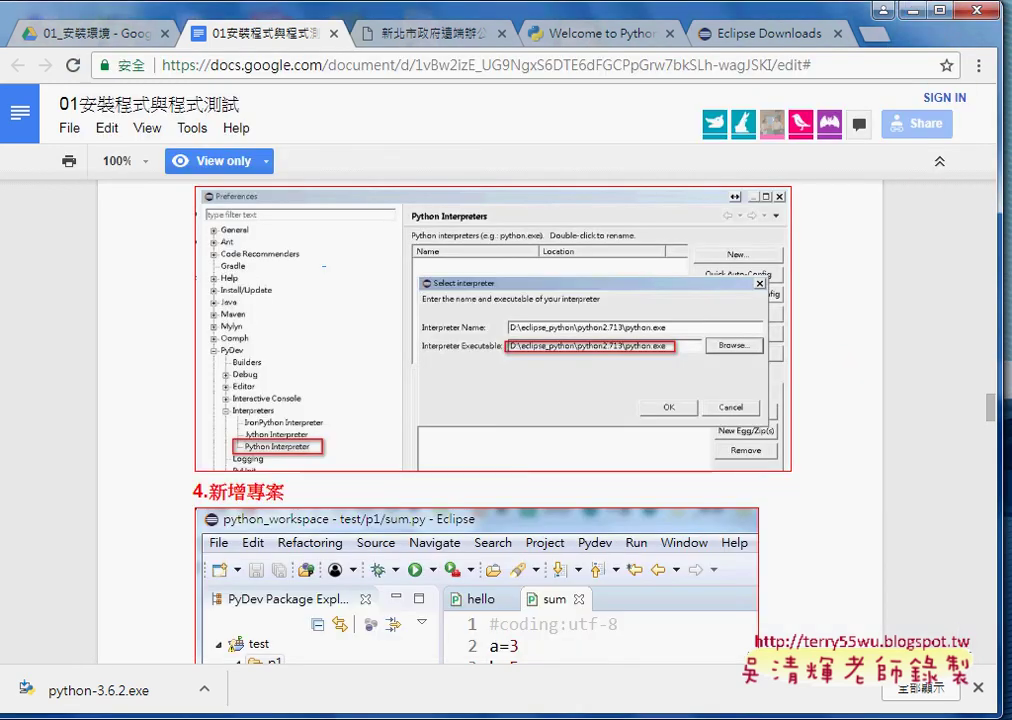
{"action": "left_click", "coordinate": [914, 12]}
{"action": "left_click", "coordinate": [524, 470]}
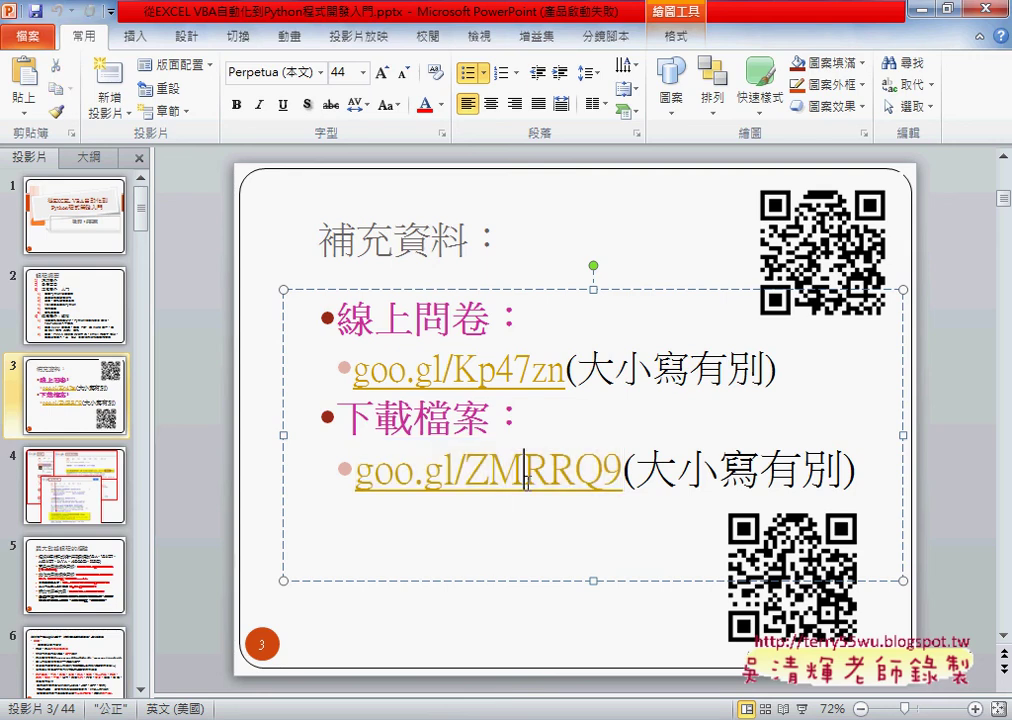
{"action": "left_click_drag", "start_coordinate": [623, 470], "coordinate": [425, 470]}
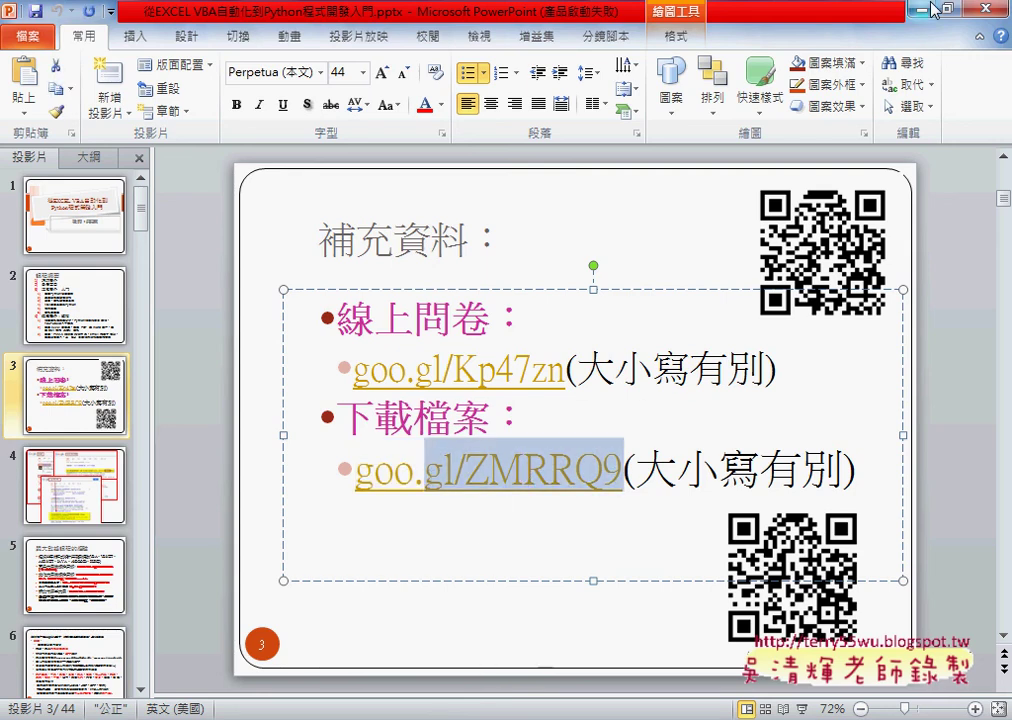
{"action": "key", "text": "alt+Tab"}
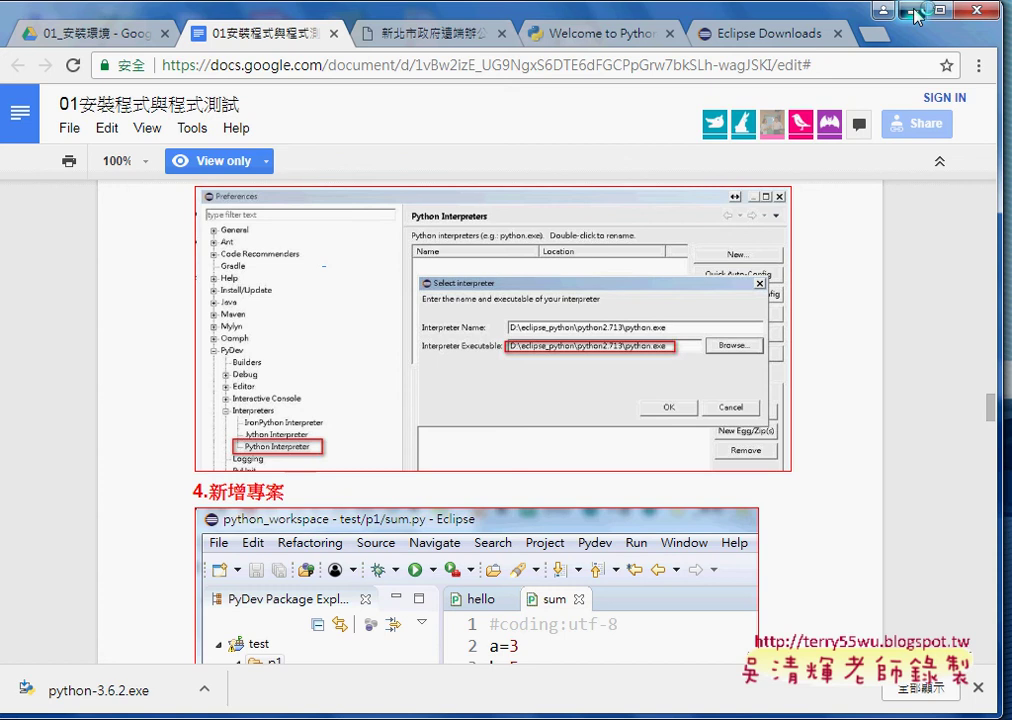
{"action": "left_click", "coordinate": [914, 12]}
- Open Computer and browse the contents of drive D:
{"action": "double_click", "coordinate": [38, 52]}
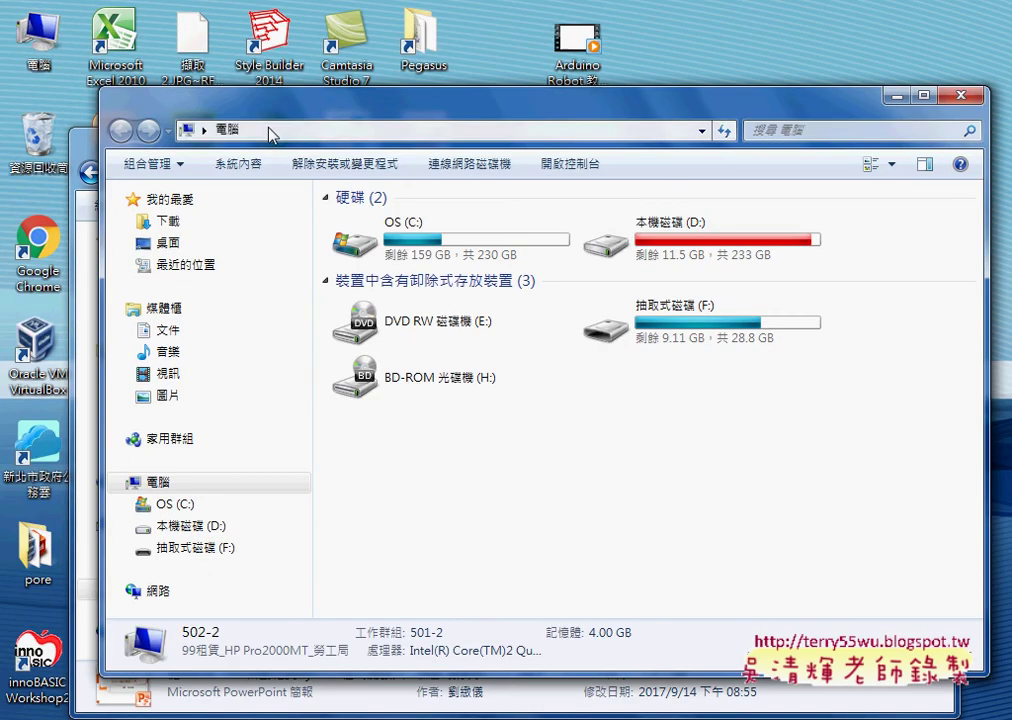
{"action": "double_click", "coordinate": [583, 192]}
{"action": "scroll", "coordinate": [572, 382], "scroll_direction": "down", "scroll_amount": 1}
{"action": "scroll", "coordinate": [572, 382], "scroll_direction": "down", "scroll_amount": 1}
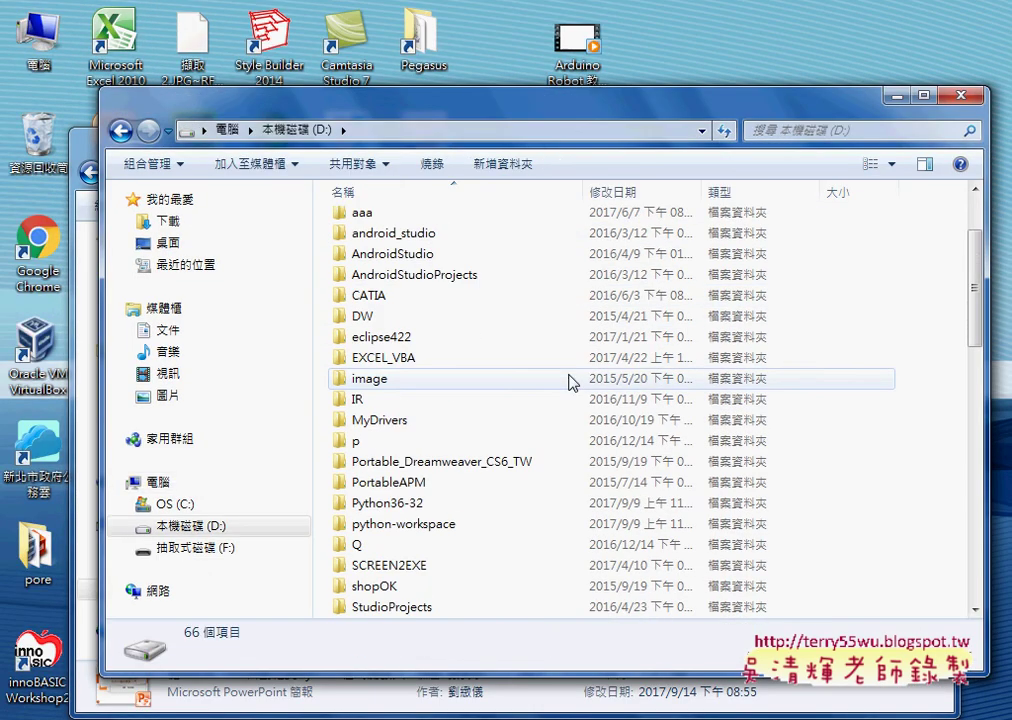
{"action": "scroll", "coordinate": [572, 382], "scroll_direction": "down", "scroll_amount": 3}
{"action": "scroll", "coordinate": [572, 382], "scroll_direction": "down", "scroll_amount": 1}
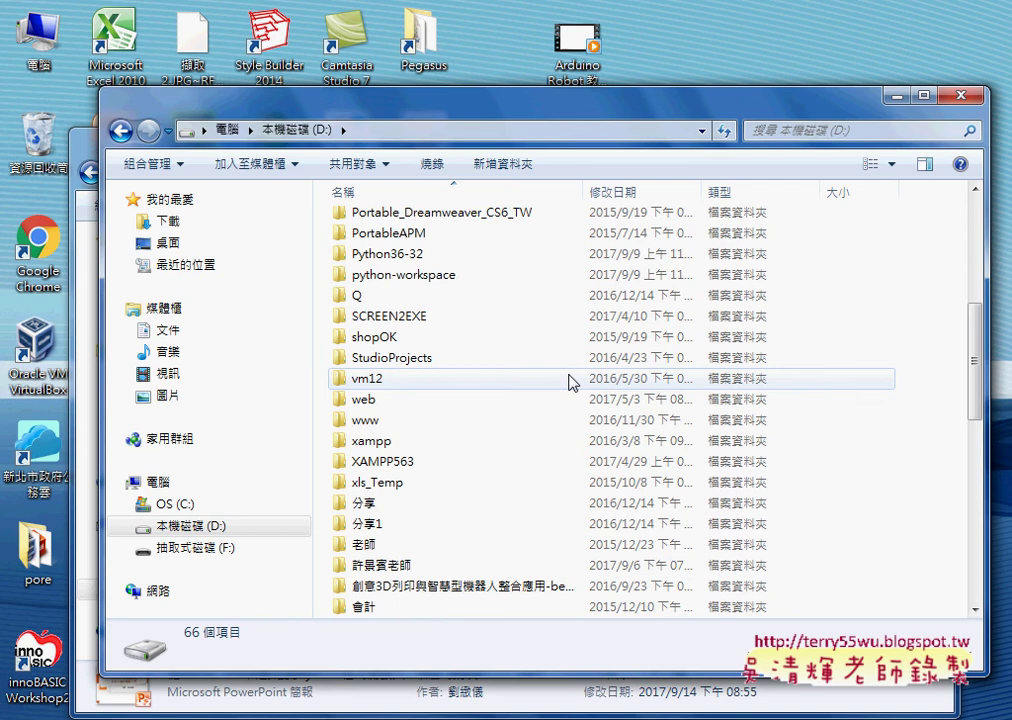
{"action": "scroll", "coordinate": [572, 382], "scroll_direction": "up", "scroll_amount": 1}
{"action": "scroll", "coordinate": [572, 382], "scroll_direction": "up", "scroll_amount": 1}
{"action": "scroll", "coordinate": [572, 382], "scroll_direction": "up", "scroll_amount": 1}
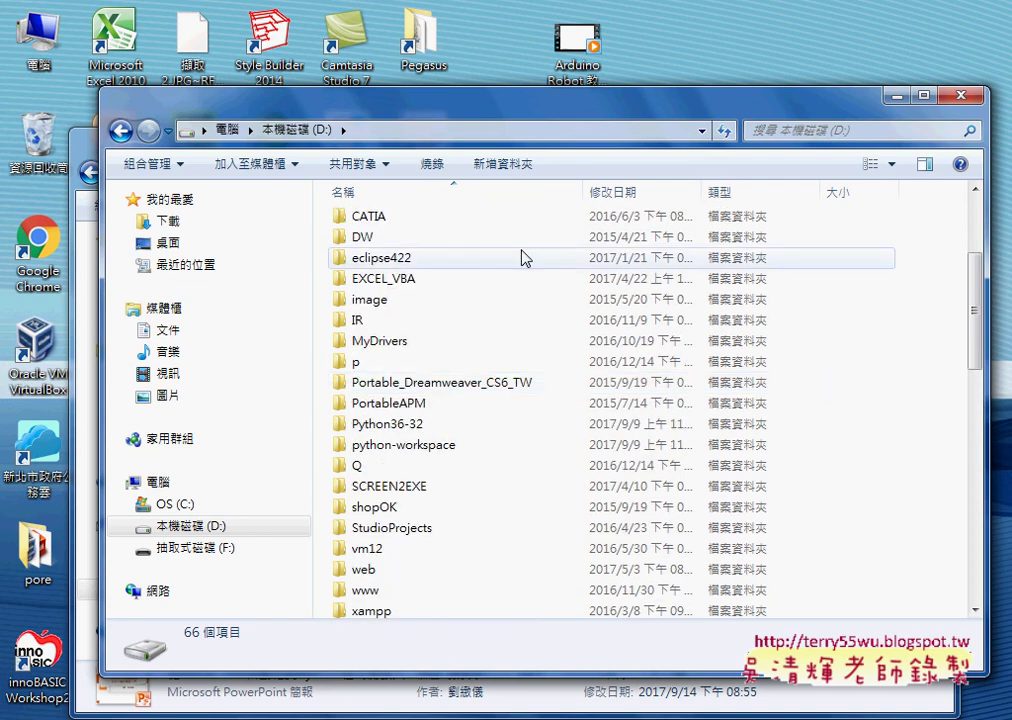
{"action": "scroll", "coordinate": [517, 332], "scroll_direction": "up", "scroll_amount": 2}
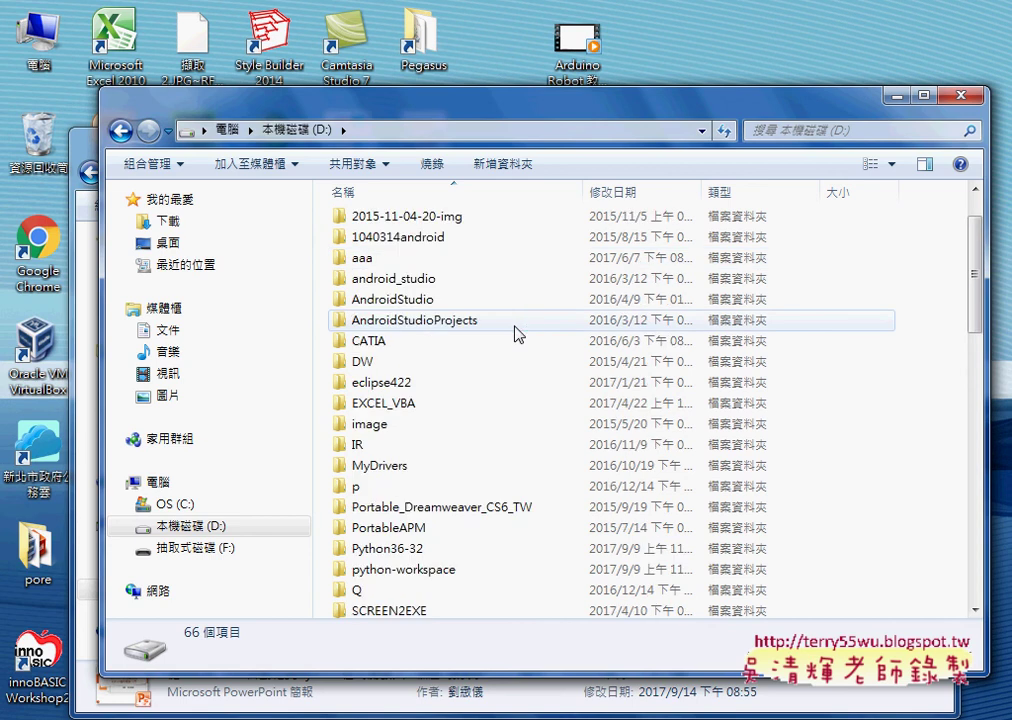
{"action": "scroll", "coordinate": [519, 332], "scroll_direction": "up", "scroll_amount": 1}
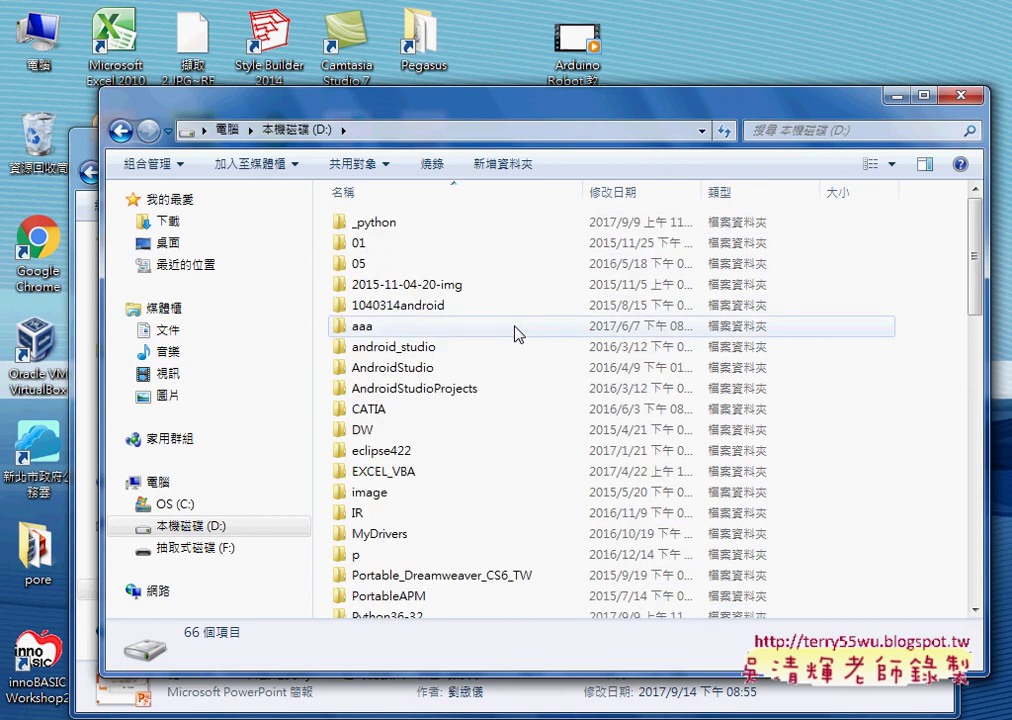
- Go into D:\_python\eclipse and launch eclipse.exe
{"action": "double_click", "coordinate": [499, 224]}
{"action": "double_click", "coordinate": [415, 226]}
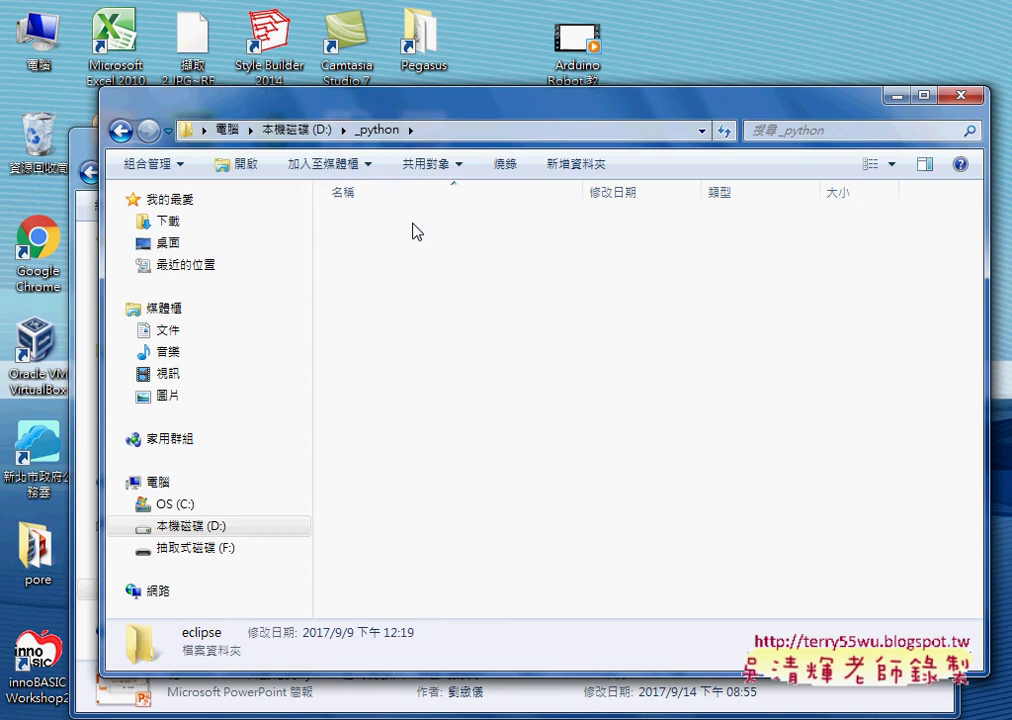
{"action": "double_click", "coordinate": [452, 389]}
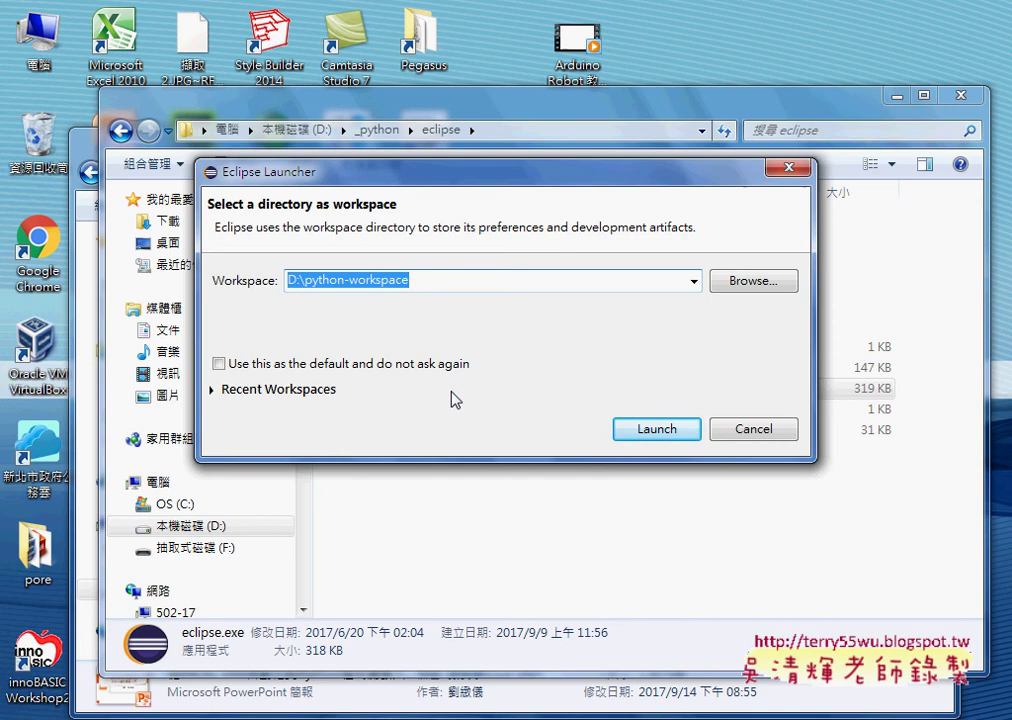
{"action": "left_click", "coordinate": [461, 280]}
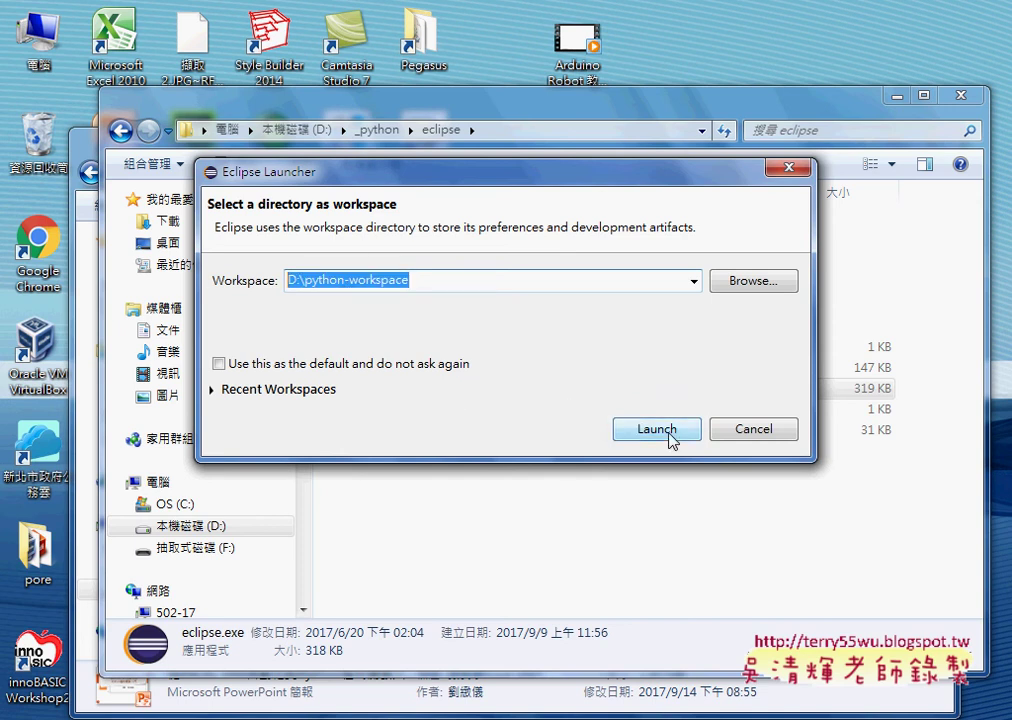